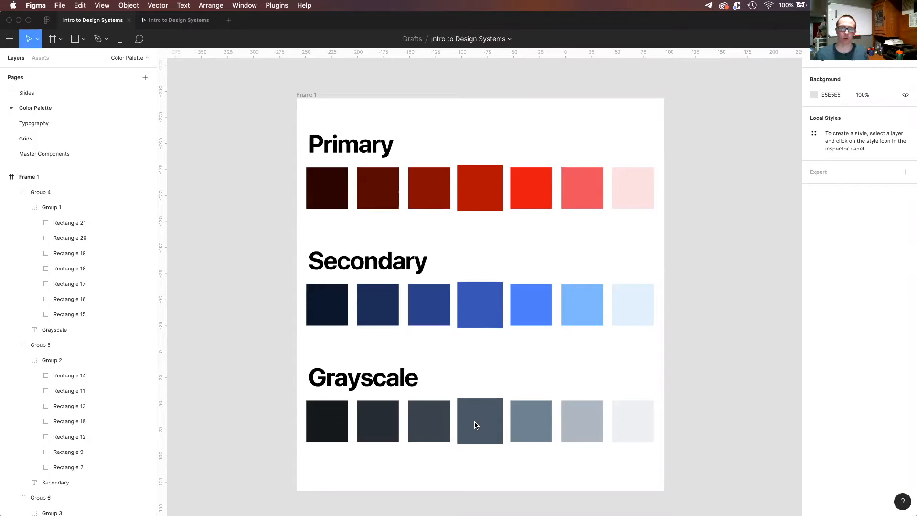
- Inspect the fill of the large middle Primary swatch in both Hex and HSL colour formats
{"action": "left_click", "coordinate": [480, 199]}
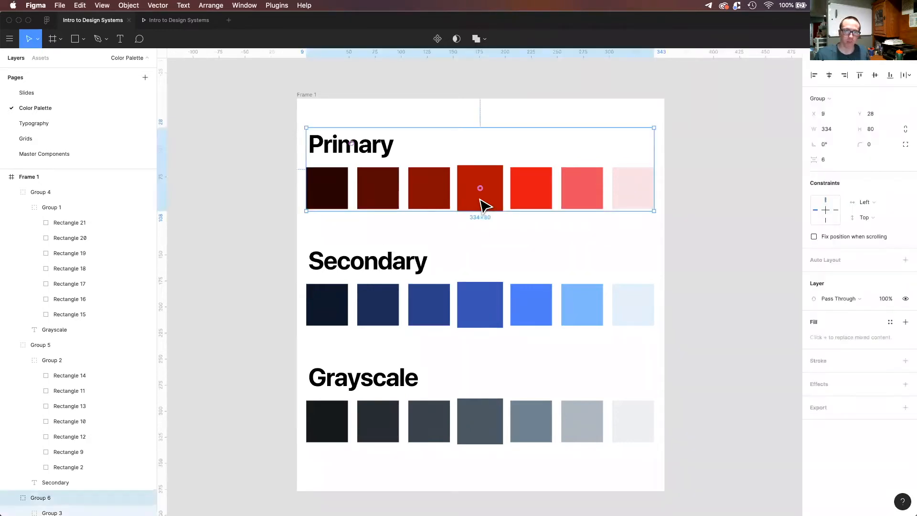
{"action": "double_click", "coordinate": [482, 205]}
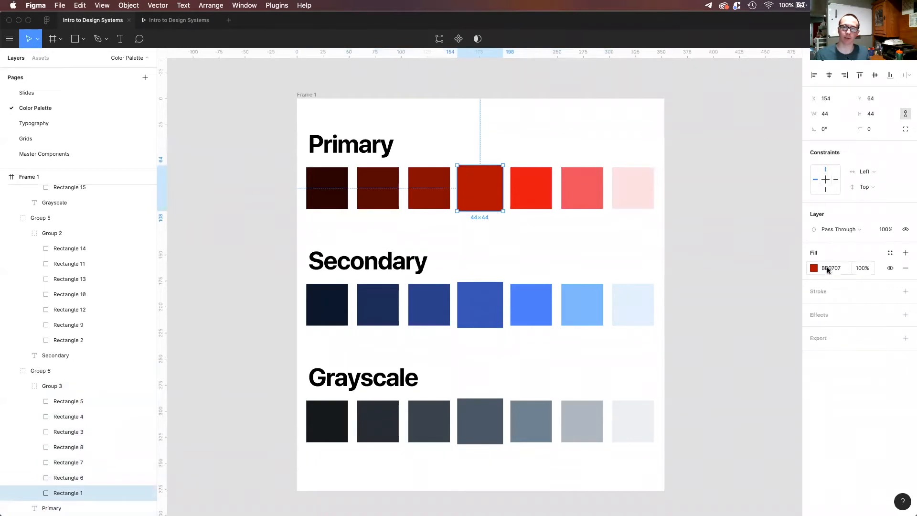
{"action": "left_click", "coordinate": [811, 269]}
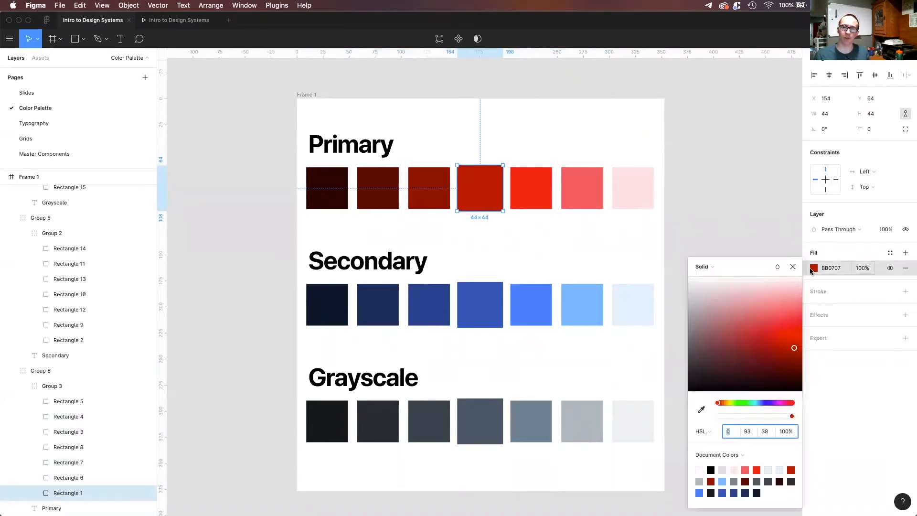
{"action": "left_click", "coordinate": [702, 431]}
{"action": "left_click", "coordinate": [711, 397]}
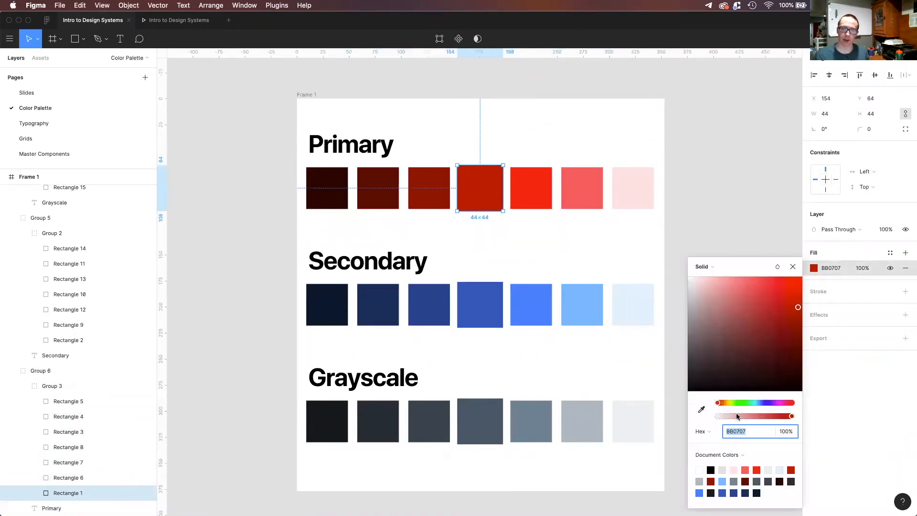
{"action": "left_click", "coordinate": [705, 431]}
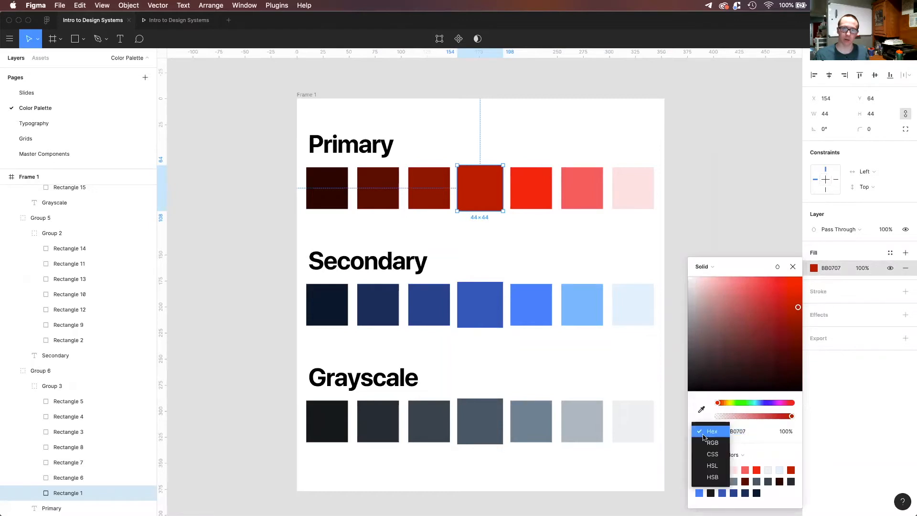
{"action": "left_click", "coordinate": [712, 466]}
{"action": "left_click", "coordinate": [526, 253]}
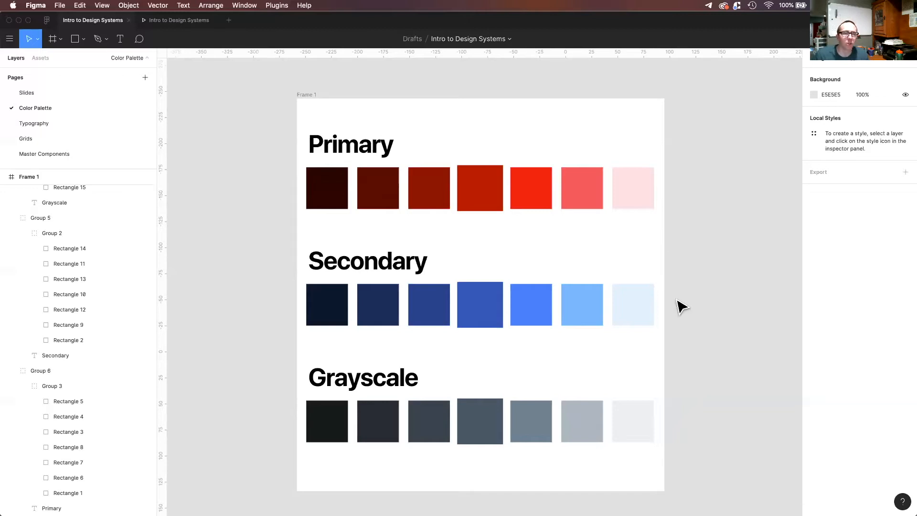
- Duplicate Frame 1 alongside the original, level with it and with a gap of about 99 px between them
{"action": "scroll", "coordinate": [525, 262], "scroll_direction": "down", "scroll_amount": 5}
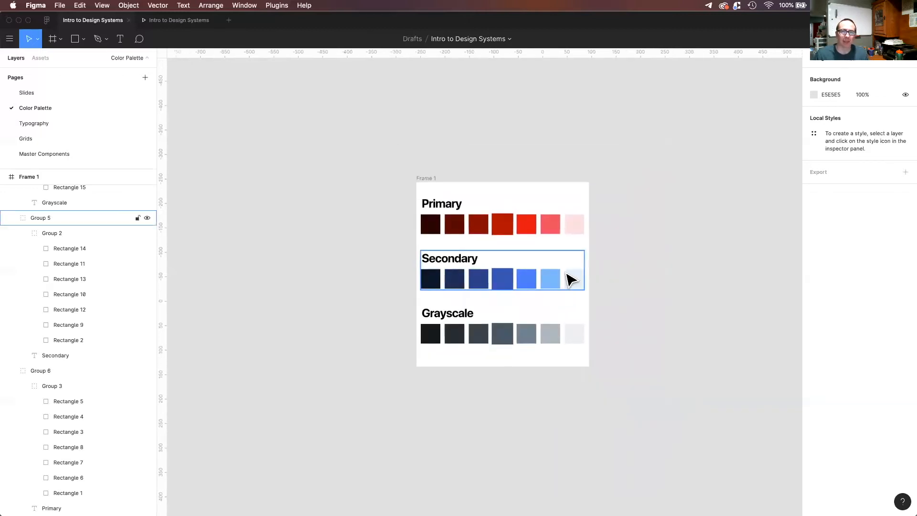
{"action": "scroll", "coordinate": [568, 277], "scroll_direction": "right", "scroll_amount": 5}
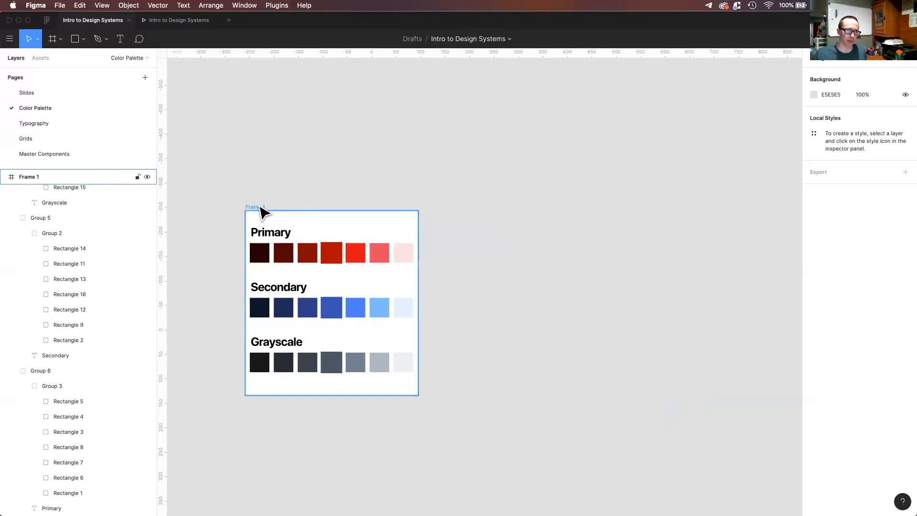
{"action": "left_click", "coordinate": [261, 208]}
{"action": "left_click_drag", "start_coordinate": [262, 208], "coordinate": [476, 208]}
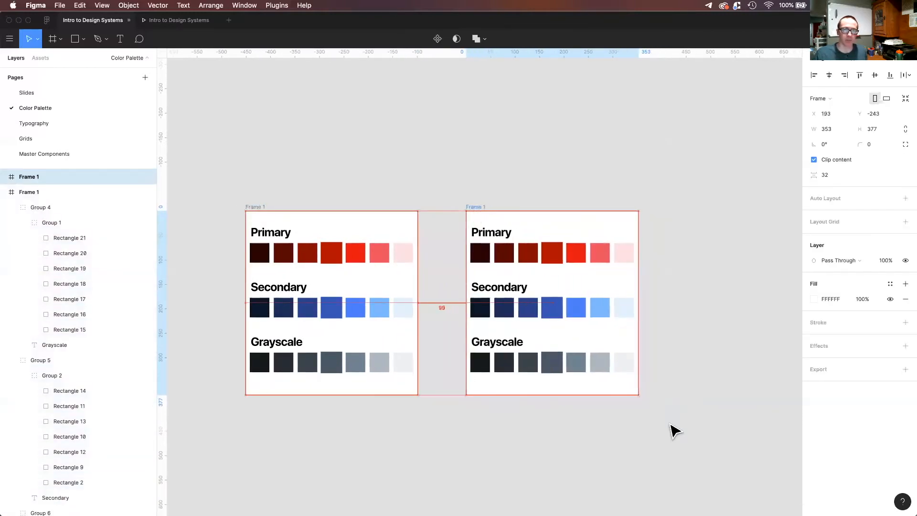
- Delete all the headings and swatches from the duplicated frame and move the frame closer to Frame 1, to X 166
{"action": "left_click", "coordinate": [637, 388]}
{"action": "left_click_drag", "start_coordinate": [633, 385], "coordinate": [479, 238]}
{"action": "key", "text": "Delete"}
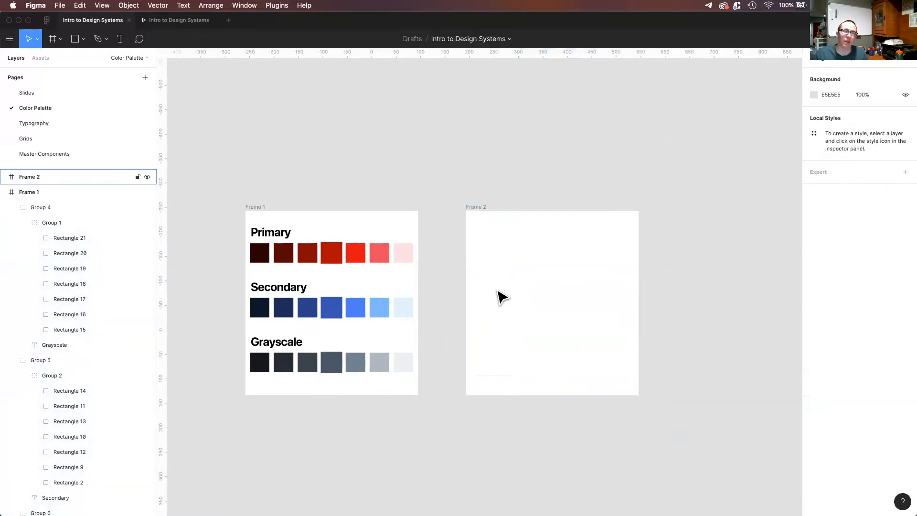
{"action": "left_click", "coordinate": [493, 192]}
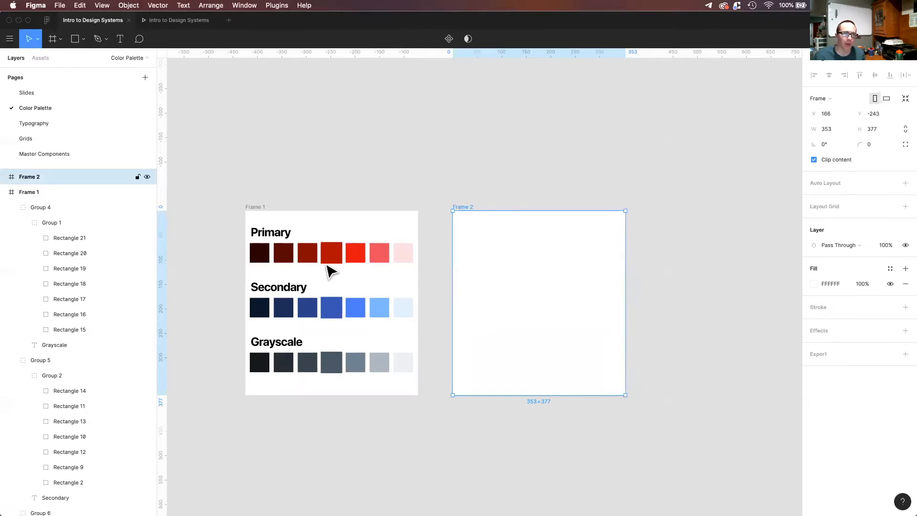
{"action": "key", "text": "Escape"}
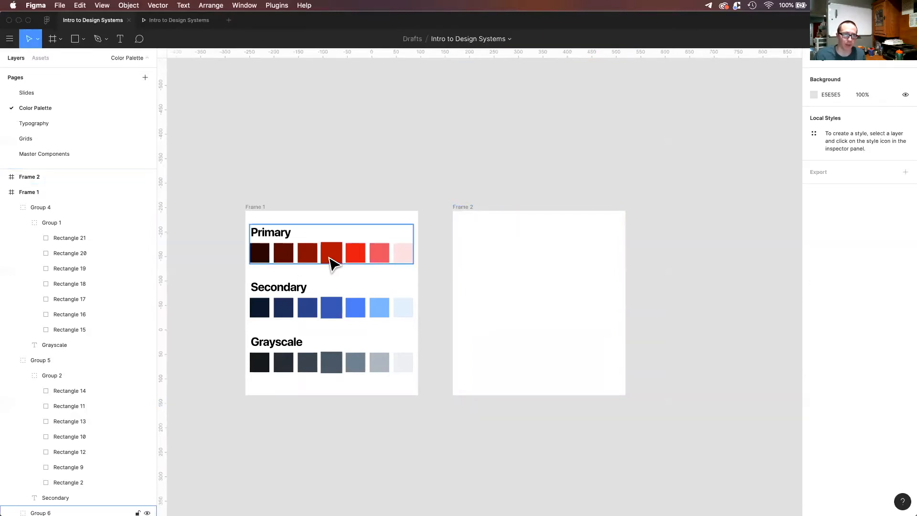
- Copy the large middle Primary swatch into Frame 2 and centre it horizontally near the frame's upper edge, at X 155, Y 62
{"action": "left_click", "coordinate": [334, 263]}
{"action": "left_click", "coordinate": [339, 264]}
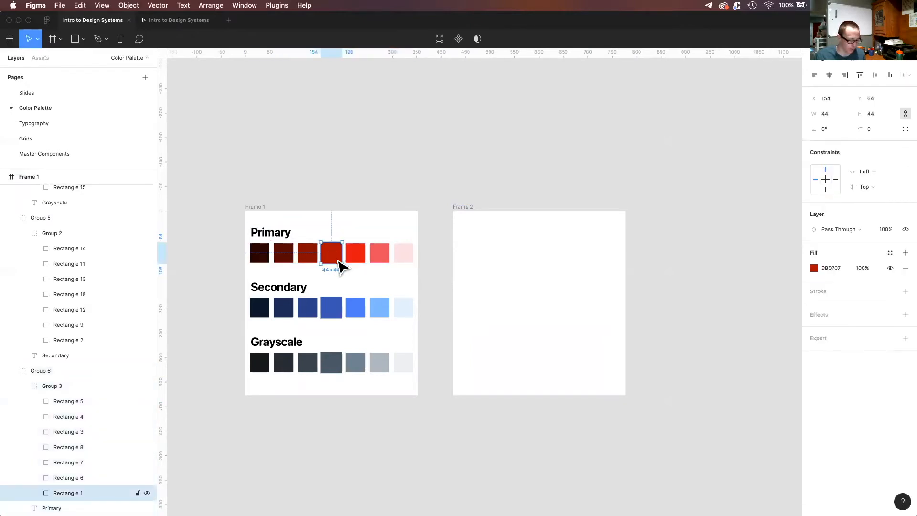
{"action": "left_click", "coordinate": [492, 253]}
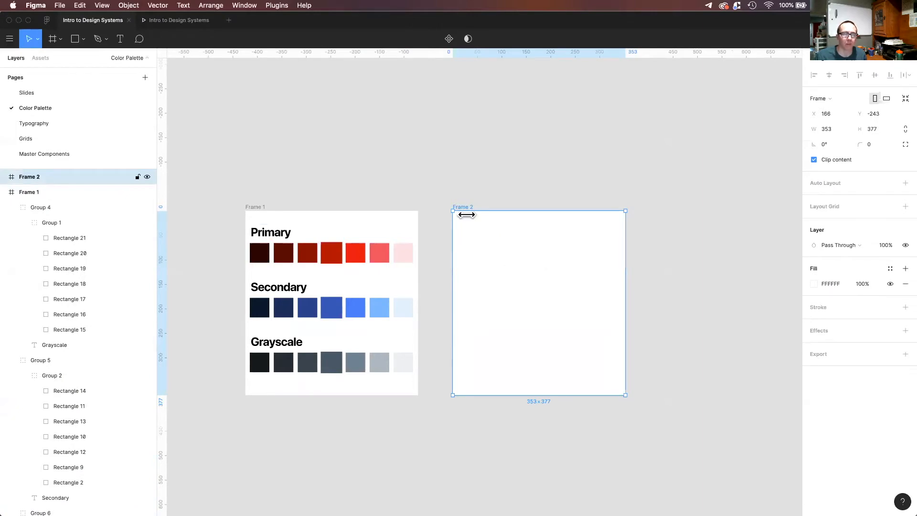
{"action": "double_click", "coordinate": [338, 263]}
{"action": "left_click_drag", "start_coordinate": [338, 263], "coordinate": [506, 254]}
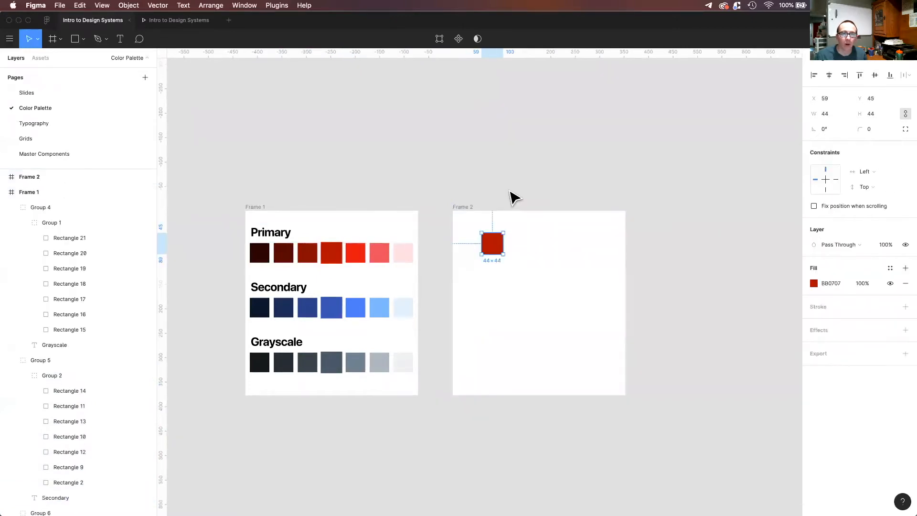
{"action": "left_click", "coordinate": [518, 264]}
{"action": "left_click", "coordinate": [495, 251]}
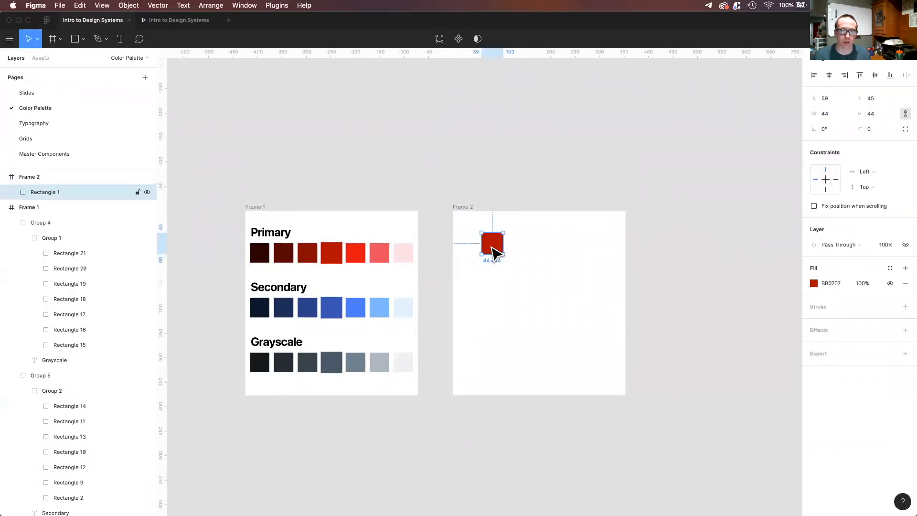
{"action": "left_click_drag", "start_coordinate": [496, 244], "coordinate": [544, 254]}
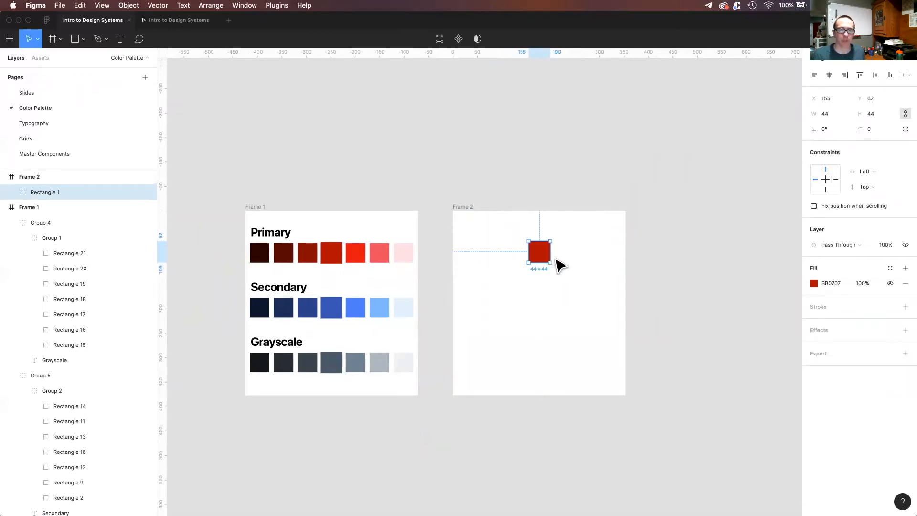
- Resize the red swatch in Frame 2 to 40 × 40
{"action": "key", "text": "Escape"}
{"action": "key", "text": "super+z"}
{"action": "left_click", "coordinate": [836, 117]}
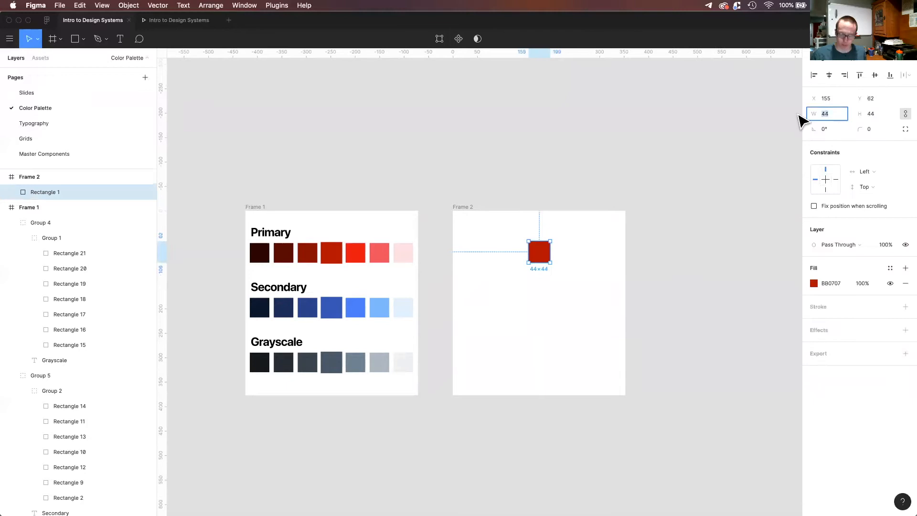
{"action": "left_click", "coordinate": [456, 265]}
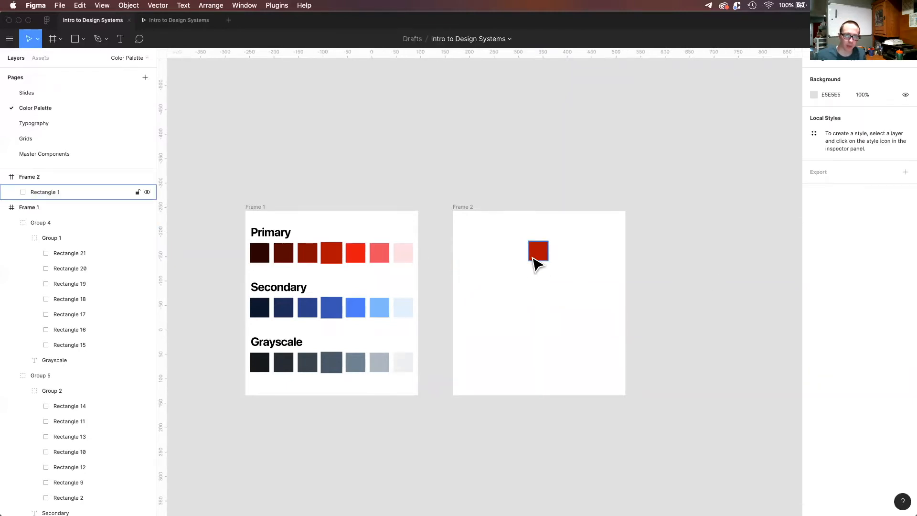
- Duplicate the red swatch three times to each side with 8 px gaps, making a row of seven in Frame 2
{"action": "left_click_drag", "start_coordinate": [532, 258], "coordinate": [555, 255]}
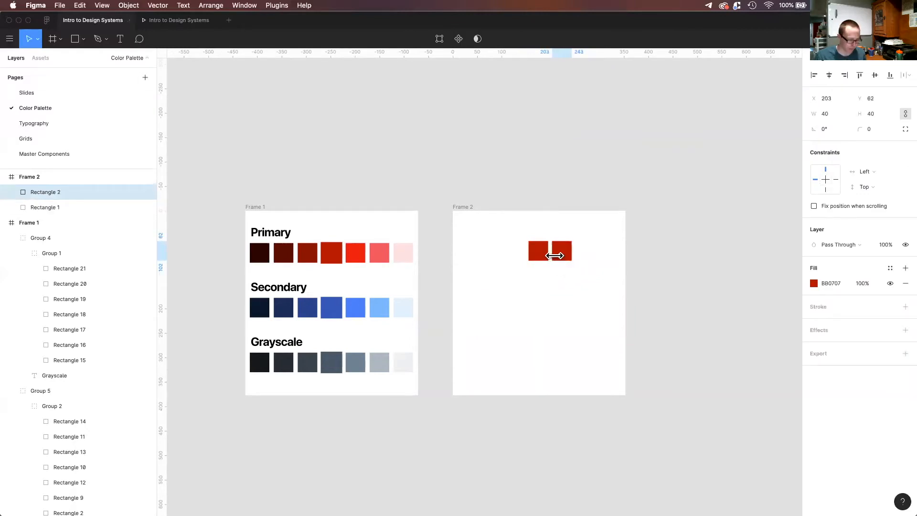
{"action": "key", "text": "super+d"}
{"action": "key", "text": "super+d"}
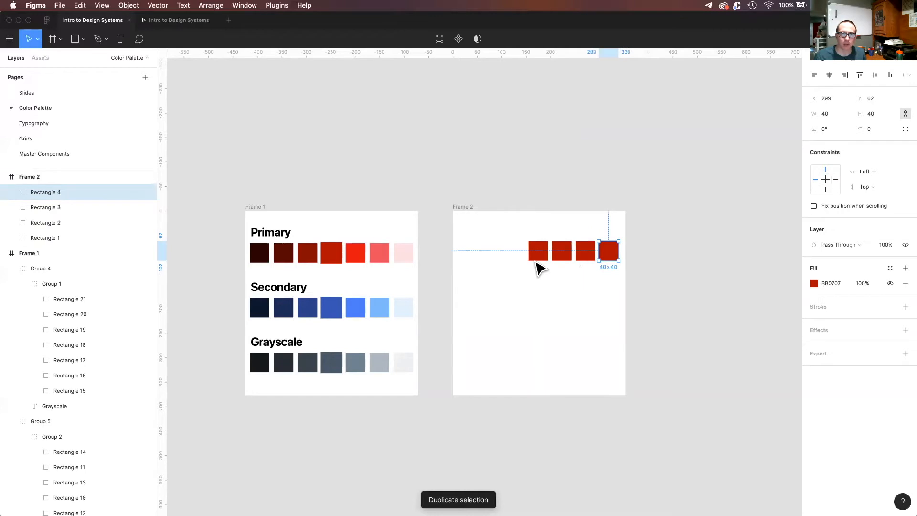
{"action": "left_click", "coordinate": [542, 256]}
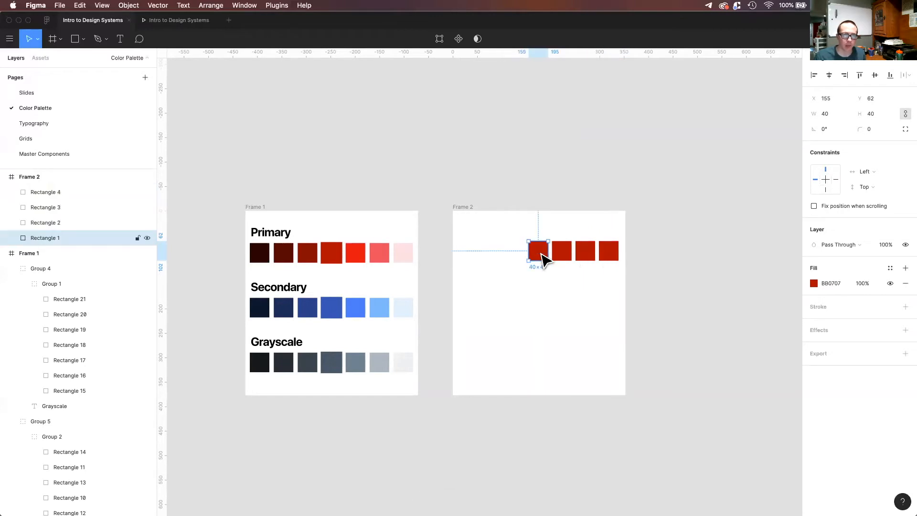
{"action": "left_click_drag", "start_coordinate": [528, 260], "coordinate": [523, 261]}
{"action": "key", "text": "super+d"}
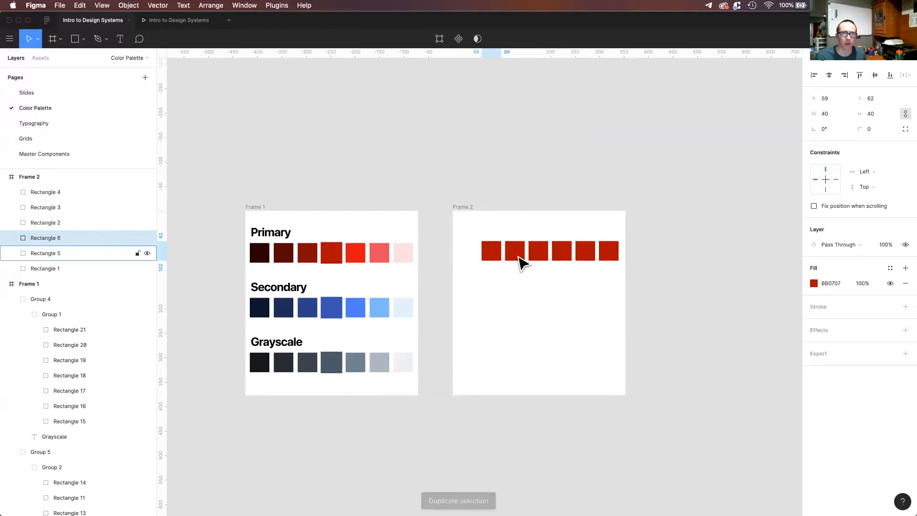
{"action": "key", "text": "super+d"}
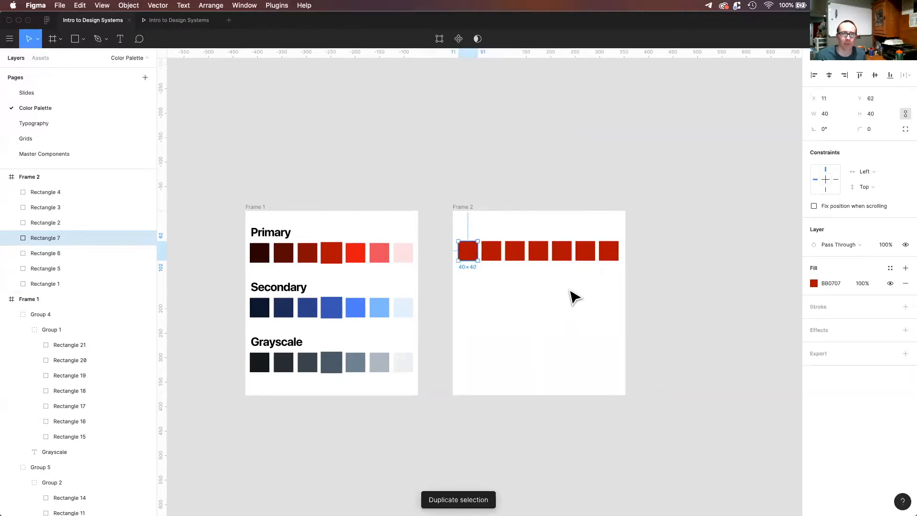
{"action": "left_click", "coordinate": [549, 298]}
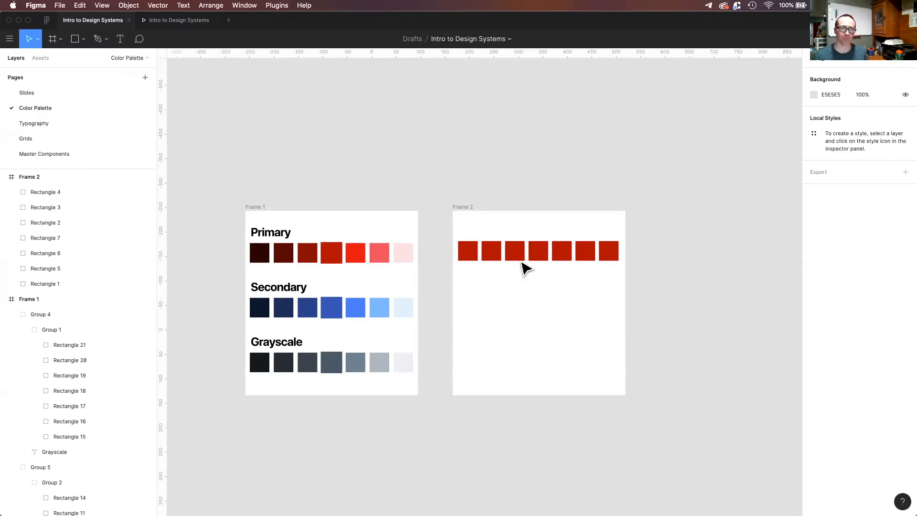
- Duplicate the whole row of seven red swatches directly above the original row in Frame 2, at Y 15
{"action": "scroll", "coordinate": [552, 284], "scroll_direction": "right", "scroll_amount": 3}
{"action": "scroll", "coordinate": [552, 284], "scroll_direction": "down", "scroll_amount": 1}
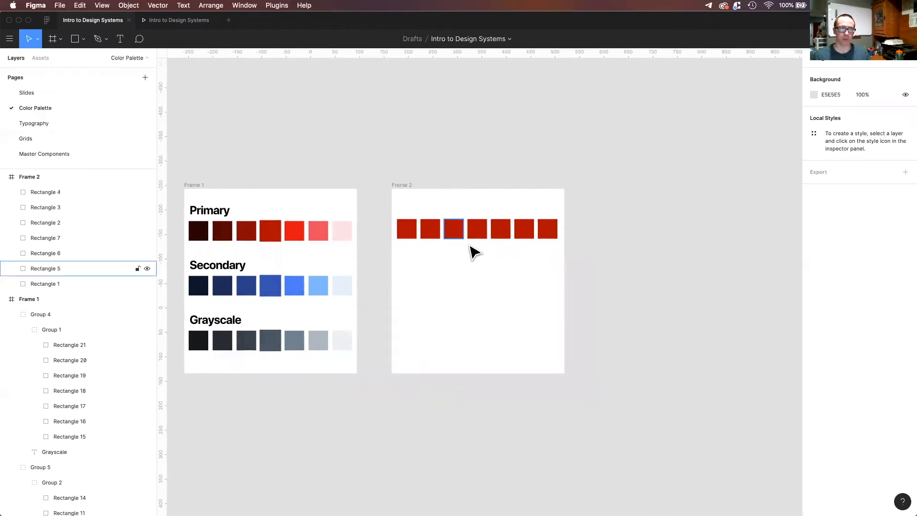
{"action": "scroll", "coordinate": [468, 243], "scroll_direction": "up", "scroll_amount": 5}
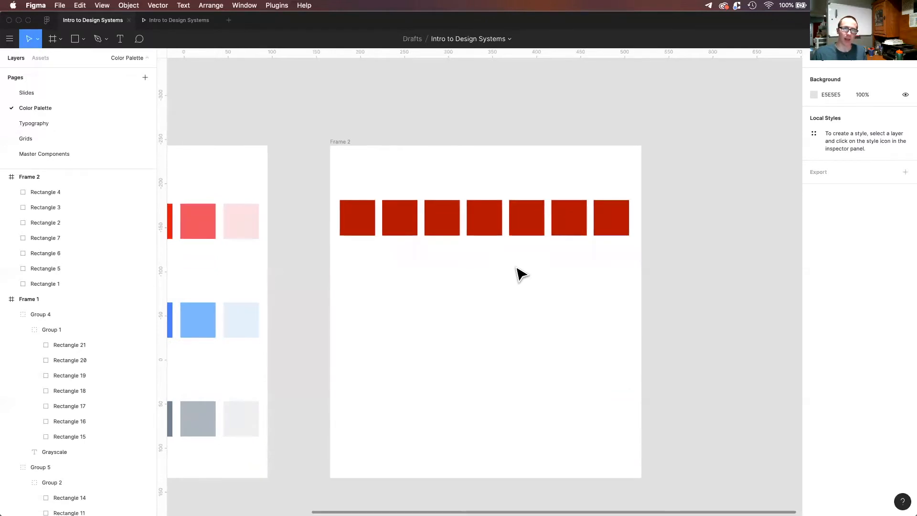
{"action": "scroll", "coordinate": [485, 236], "scroll_direction": "up", "scroll_amount": 1}
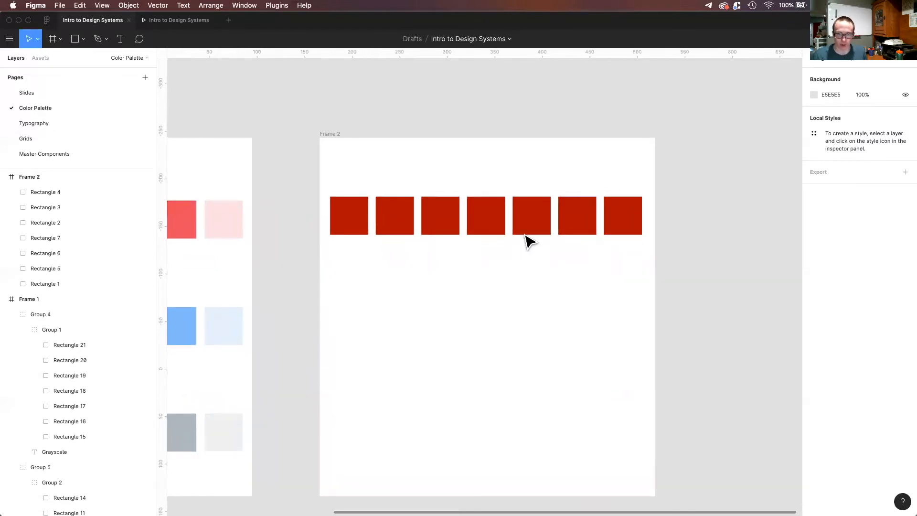
{"action": "left_click", "coordinate": [353, 207]}
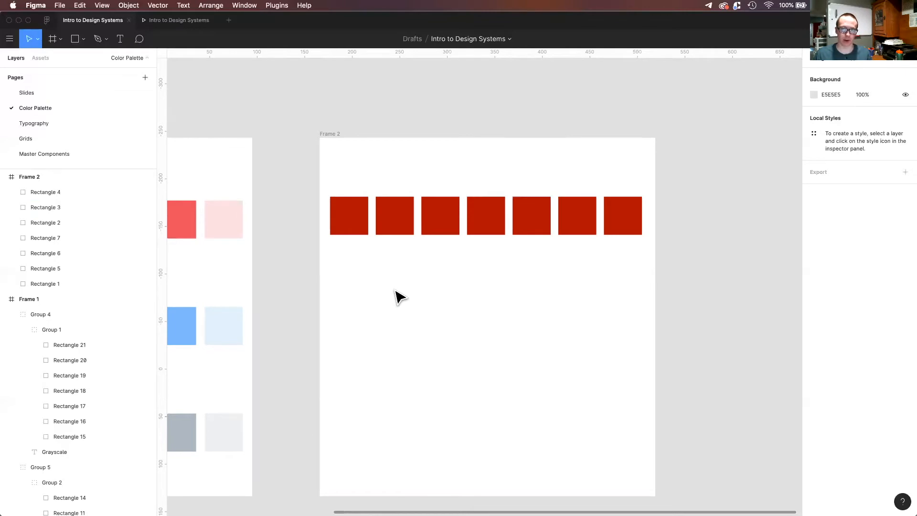
{"action": "left_click", "coordinate": [535, 229]}
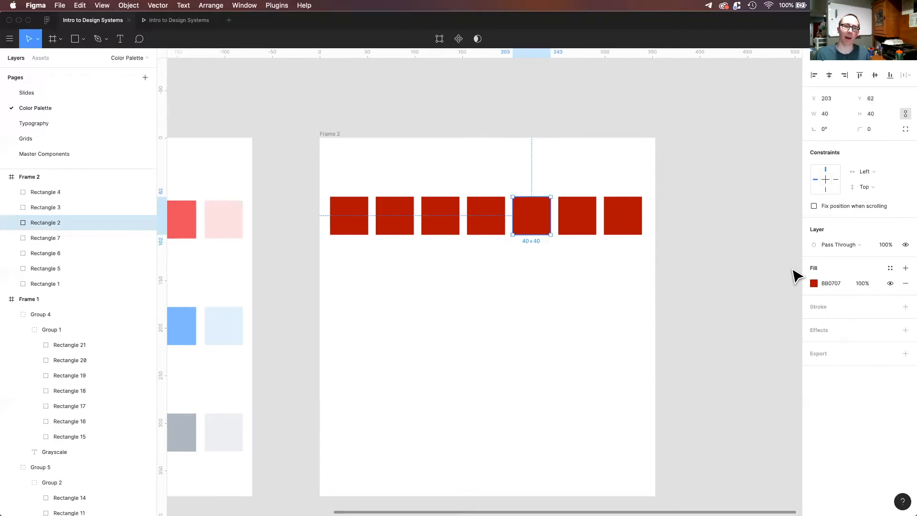
{"action": "left_click", "coordinate": [645, 260]}
{"action": "left_click_drag", "start_coordinate": [644, 252], "coordinate": [394, 190]}
{"action": "left_click", "coordinate": [348, 201], "text": "shift"}
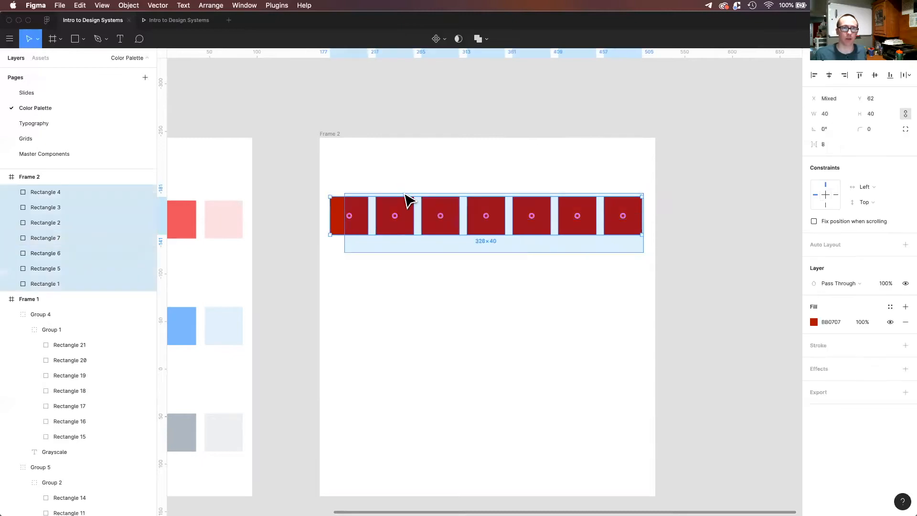
{"action": "left_click_drag", "start_coordinate": [487, 206], "coordinate": [493, 168]}
{"action": "key", "text": "Up"}
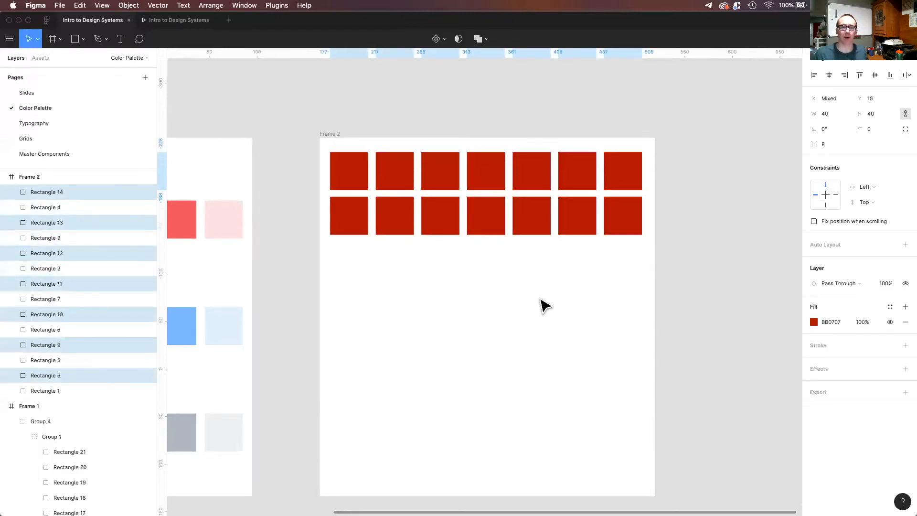
- Set the fill opacity of the fifth swatch in the lower row of Frame 2 to 70%
{"action": "left_click", "coordinate": [594, 250]}
{"action": "left_click", "coordinate": [528, 229]}
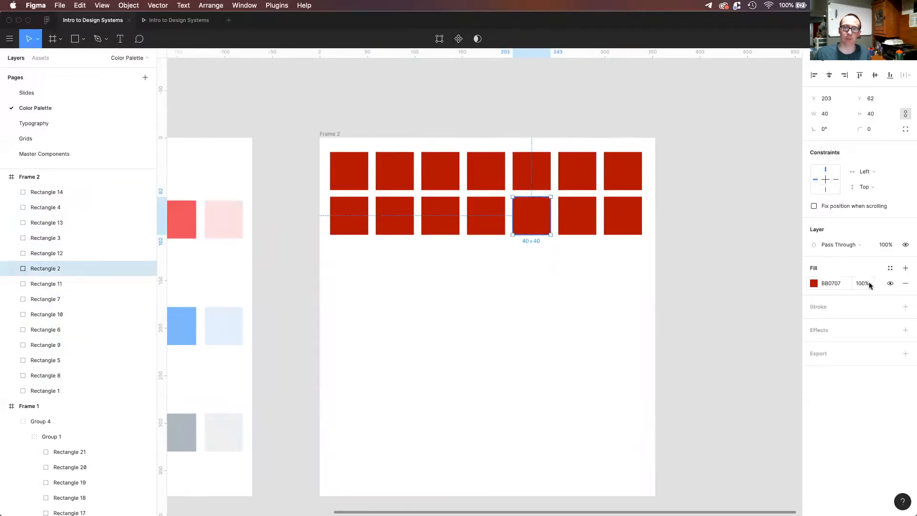
{"action": "left_click", "coordinate": [868, 284]}
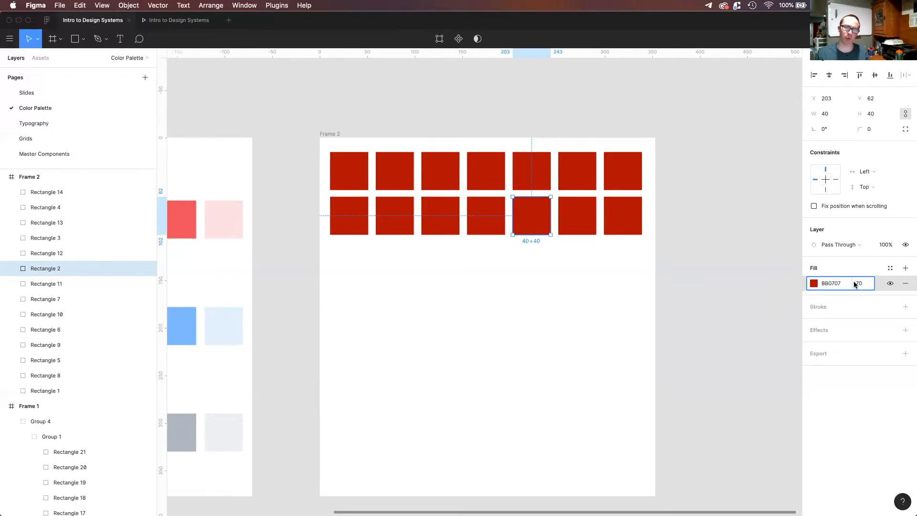
{"action": "key", "text": "Return"}
- Set the fill opacity of the sixth swatch in the lower row of Frame 2 to 40%
{"action": "left_click", "coordinate": [568, 219]}
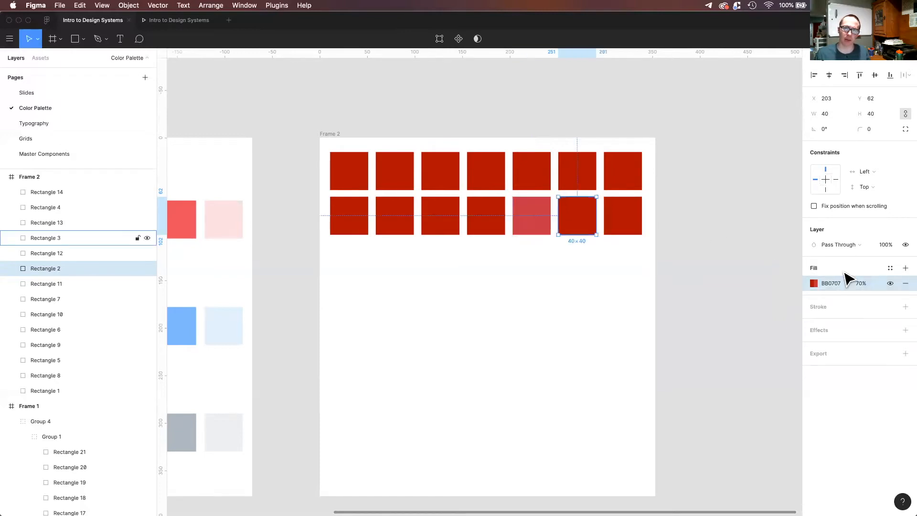
{"action": "left_click", "coordinate": [849, 283]}
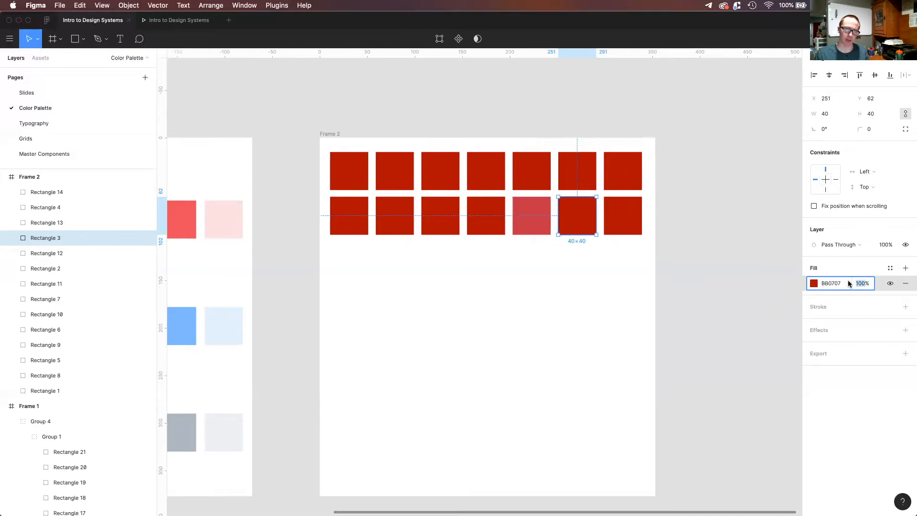
{"action": "type", "text": "40"}
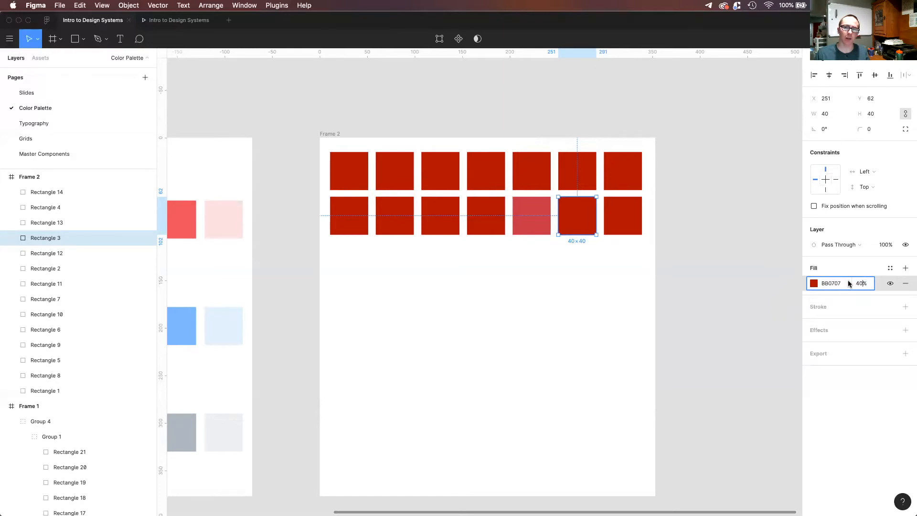
{"action": "key", "text": "Return"}
- Set the fill opacity of the seventh swatch in the lower row of Frame 2 to 10%
{"action": "left_click", "coordinate": [629, 220]}
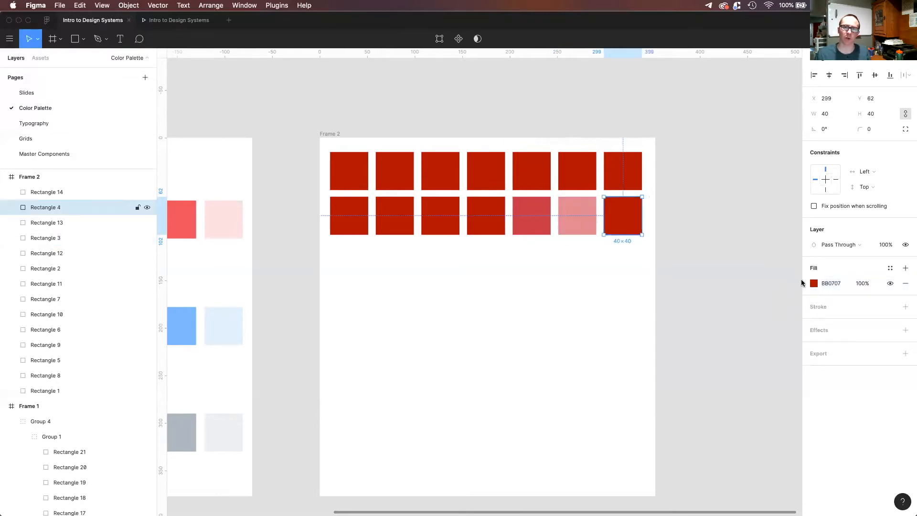
{"action": "left_click", "coordinate": [863, 283]}
{"action": "type", "text": "1"}
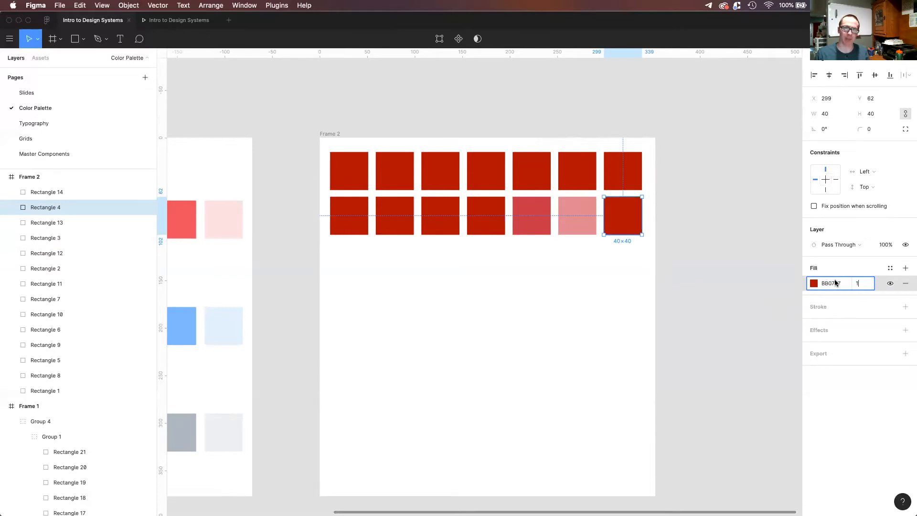
{"action": "key", "text": "Return"}
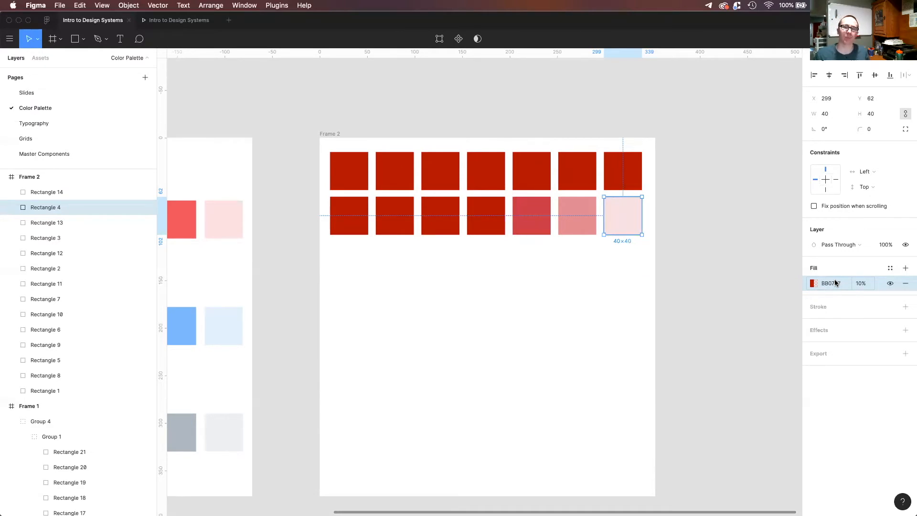
{"action": "left_click", "coordinate": [558, 317]}
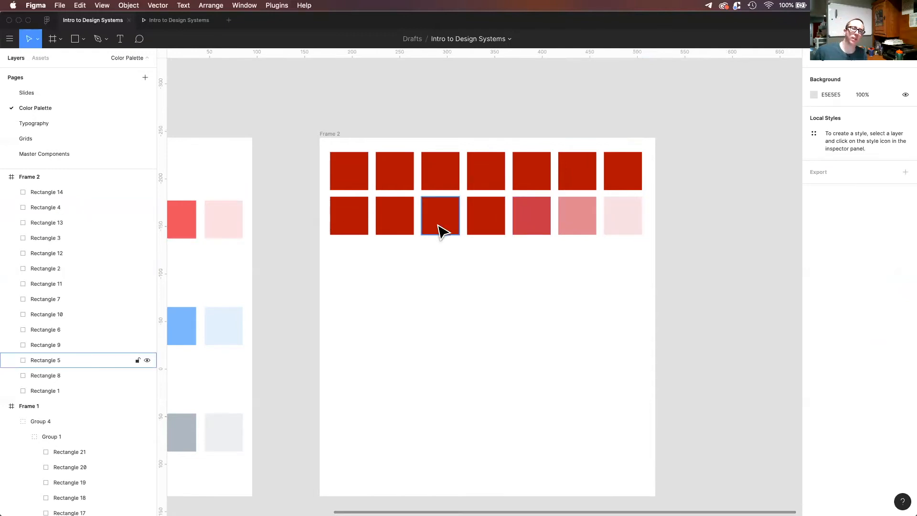
- Try a 10% fill opacity on the first swatch of the lower row, and return it to 100%
{"action": "left_click", "coordinate": [363, 229]}
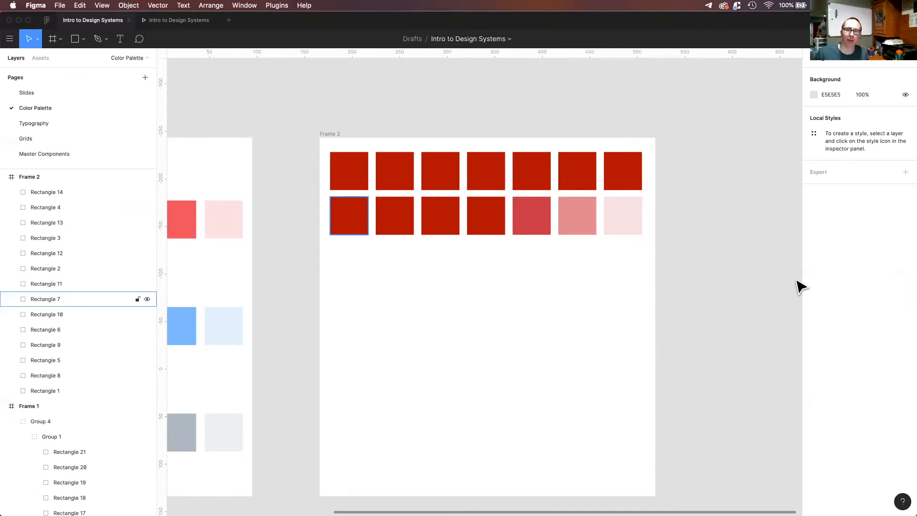
{"action": "left_click", "coordinate": [857, 285]}
{"action": "type", "text": "10"}
{"action": "key", "text": "Return"}
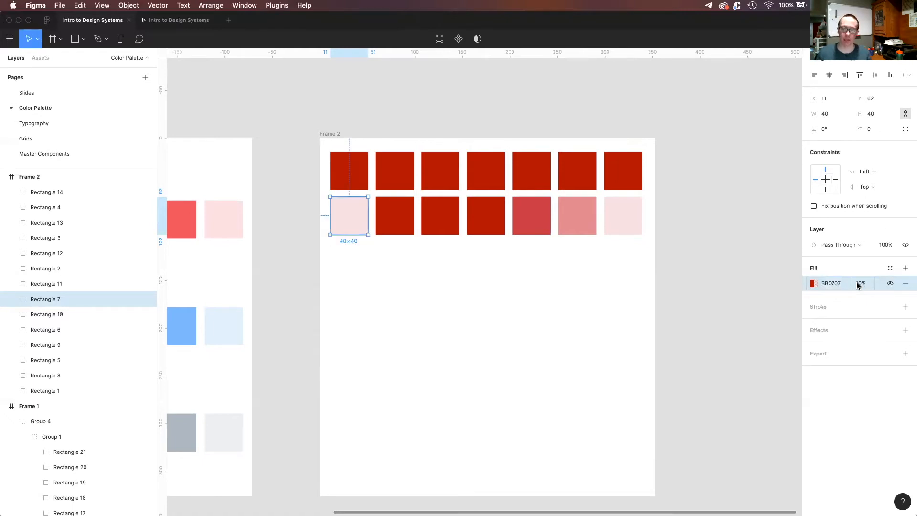
{"action": "left_click", "coordinate": [857, 285]}
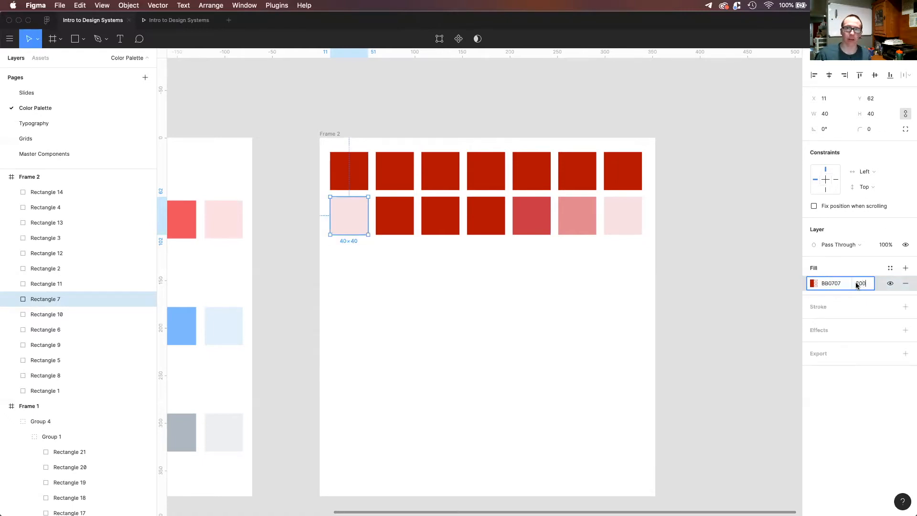
{"action": "type", "text": "100"}
{"action": "key", "text": "Return"}
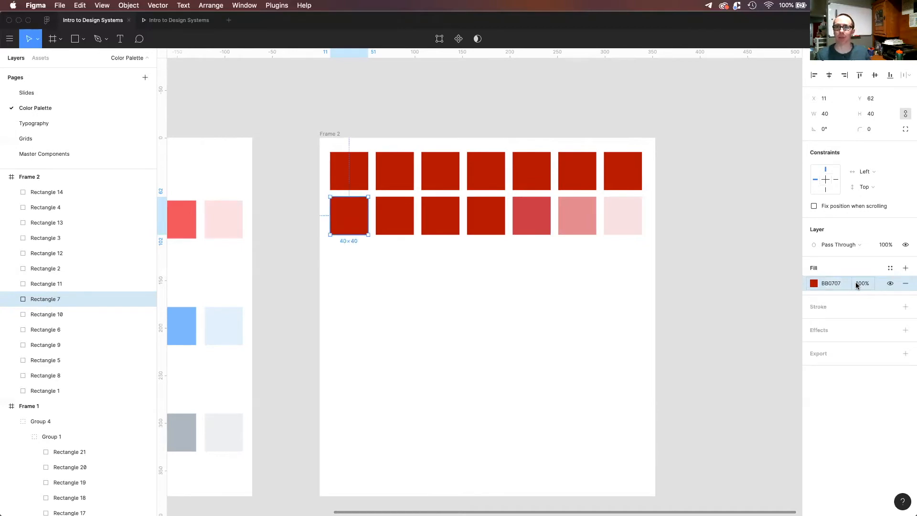
{"action": "left_click", "coordinate": [467, 279]}
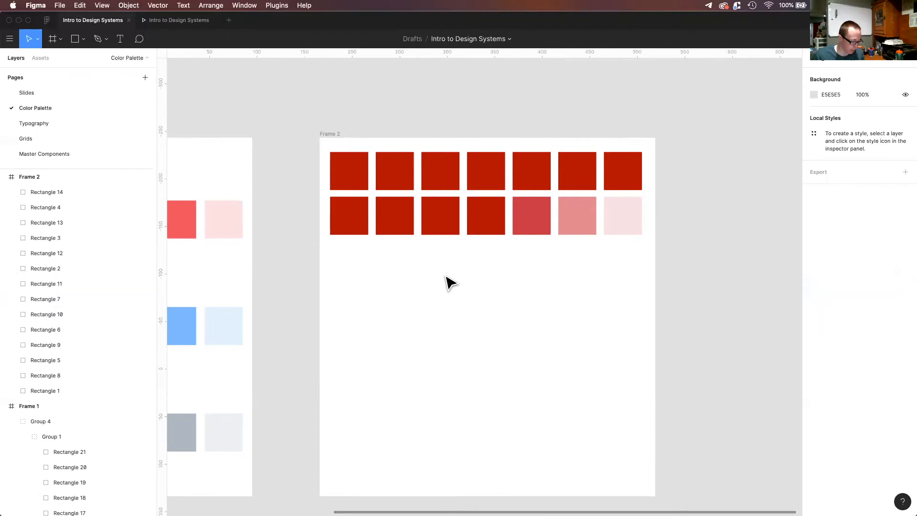
- Draw a rectangle about 191 × 58 below the first four swatches of the lower row in Frame 2
{"action": "key", "text": "r"}
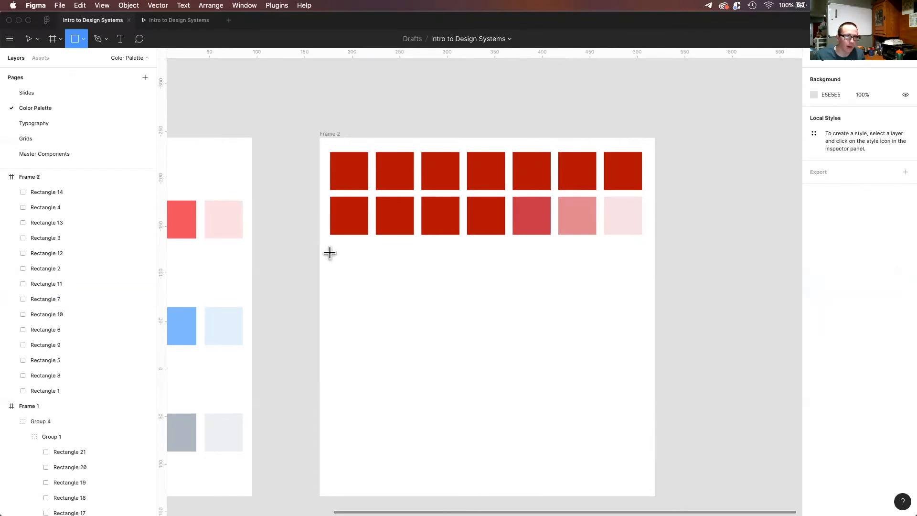
{"action": "mouse_move", "coordinate": [327, 247]}
{"action": "left_mouse_down"}
{"action": "mouse_move", "coordinate": [339, 297]}
{"action": "mouse_move", "coordinate": [509, 302]}
{"action": "left_mouse_up"}
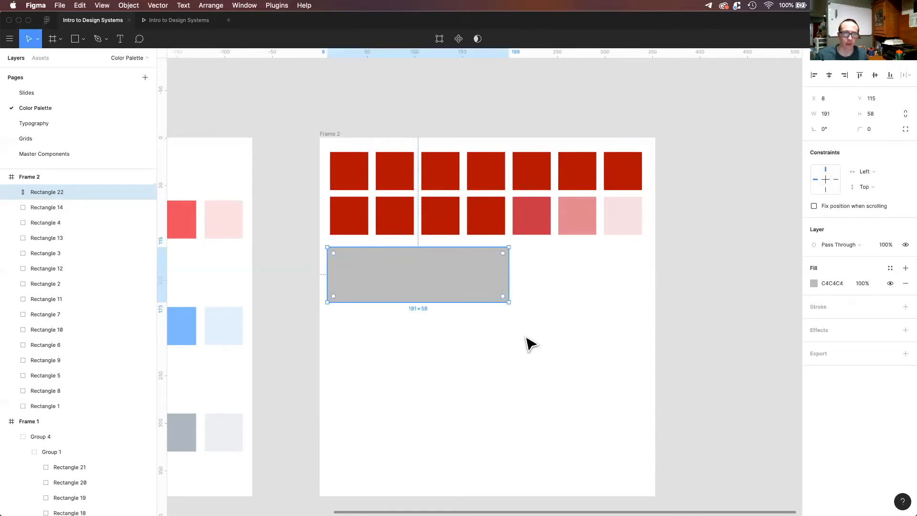
{"action": "left_click", "coordinate": [515, 340]}
- Change the fill of the new grey rectangle to black, 000000
{"action": "left_click", "coordinate": [480, 274]}
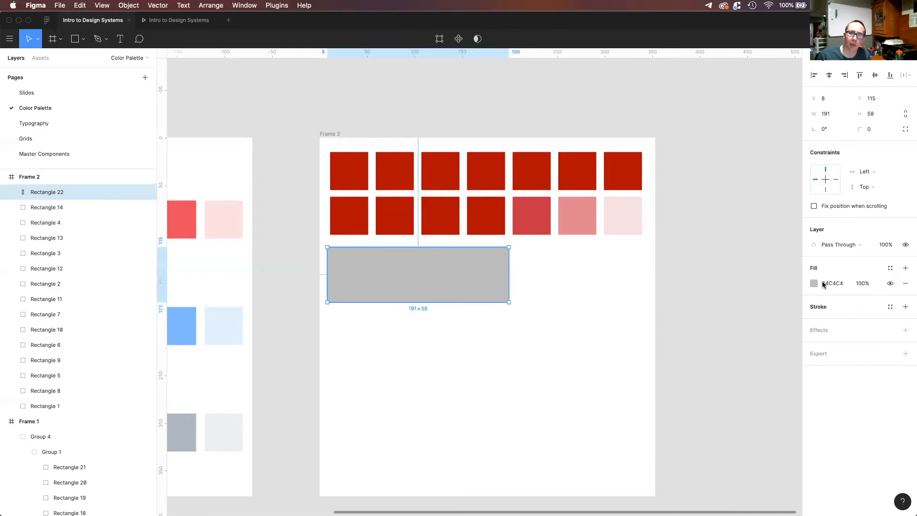
{"action": "left_click", "coordinate": [814, 284]}
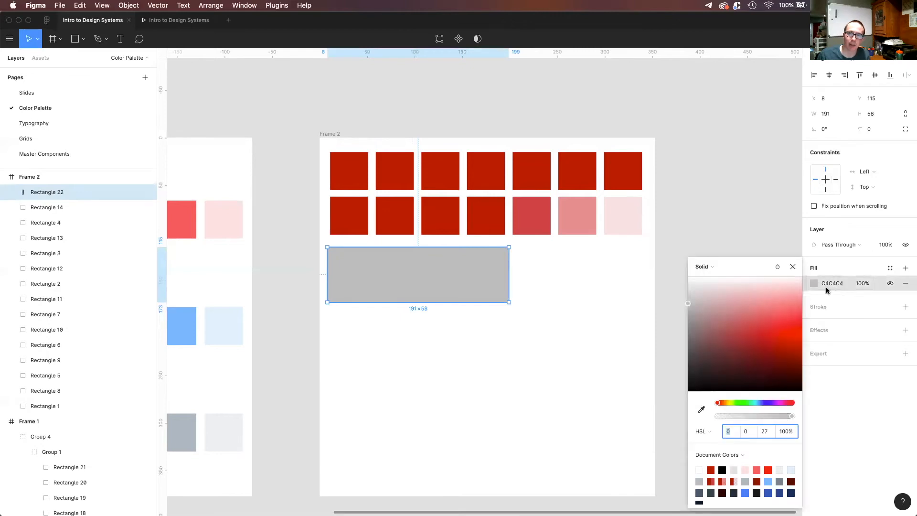
{"action": "left_click", "coordinate": [830, 285]}
{"action": "type", "text": "000"}
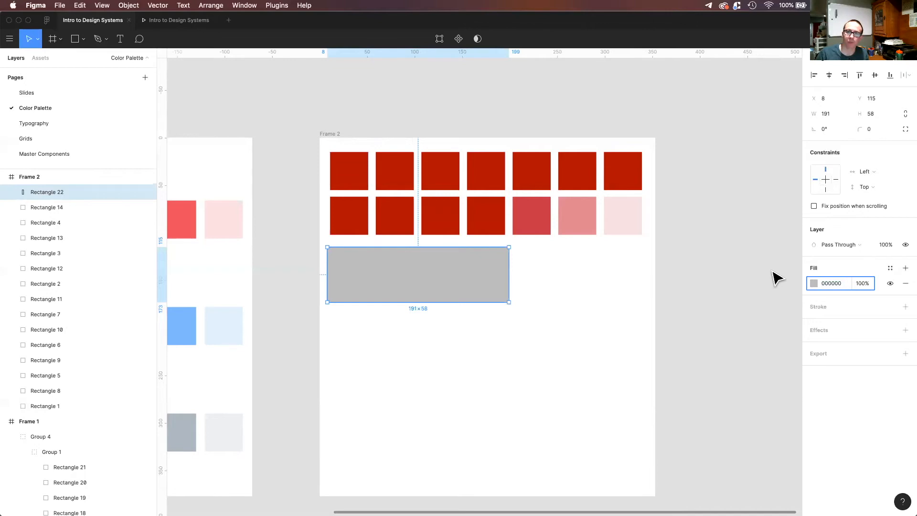
{"action": "type", "text": "000"}
{"action": "key", "text": "Return"}
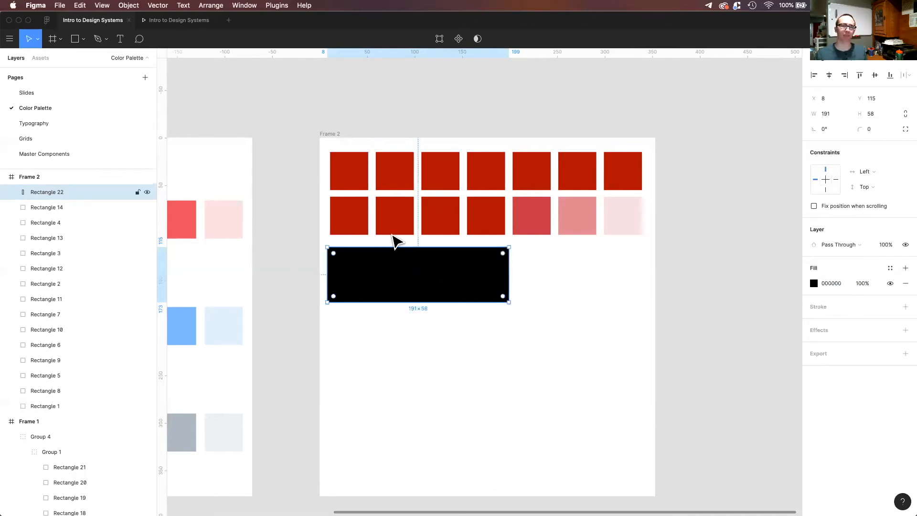
- Place the black rectangle behind the lower row's swatches and narrow it to about 145 wide, backing only the first three
{"action": "left_click_drag", "start_coordinate": [396, 260], "coordinate": [391, 218]}
{"action": "right_click", "coordinate": [393, 221]}
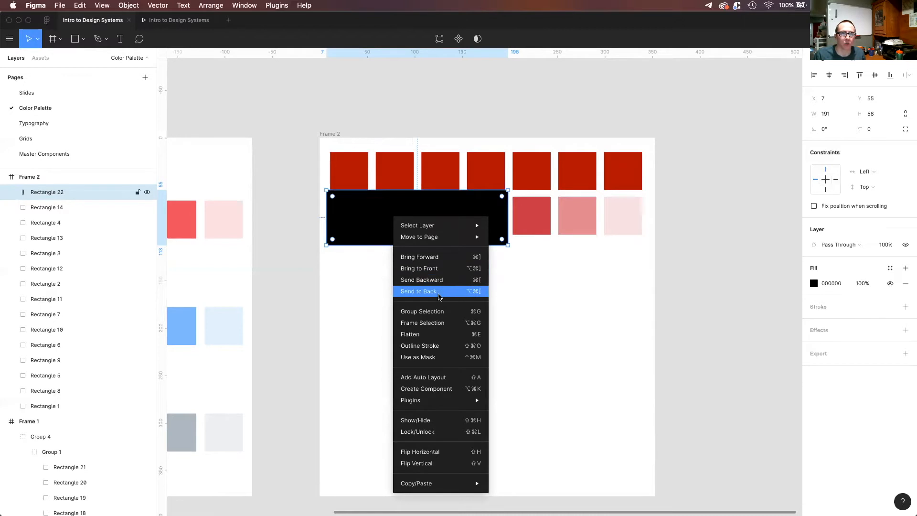
{"action": "left_click", "coordinate": [438, 292]}
{"action": "left_click", "coordinate": [460, 286]}
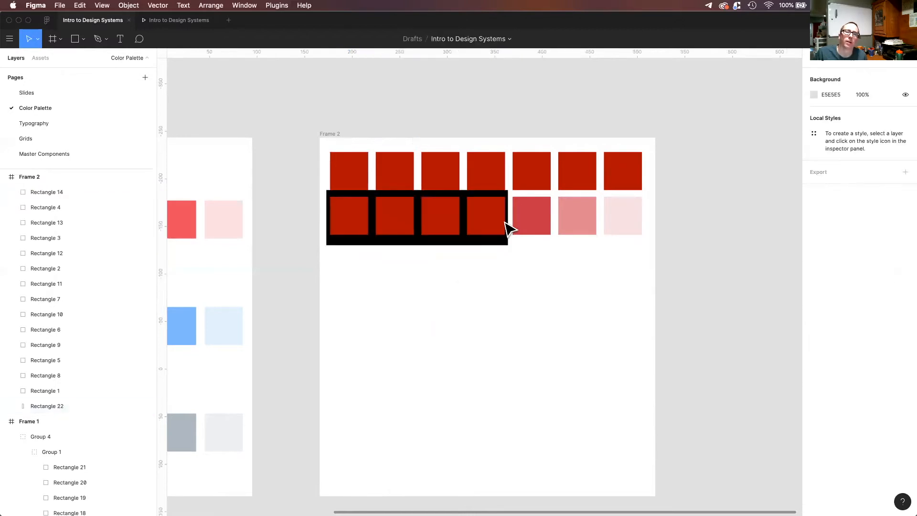
{"action": "left_click", "coordinate": [505, 242]}
{"action": "left_click_drag", "start_coordinate": [507, 242], "coordinate": [463, 245]}
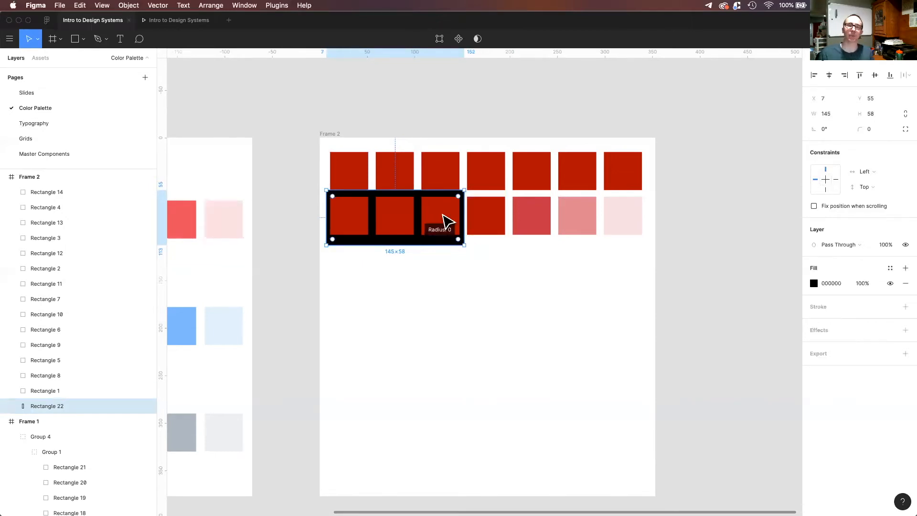
- Set the fill opacity of the third swatch in the lower row, over the black rectangle, to 70%
{"action": "left_click", "coordinate": [446, 221]}
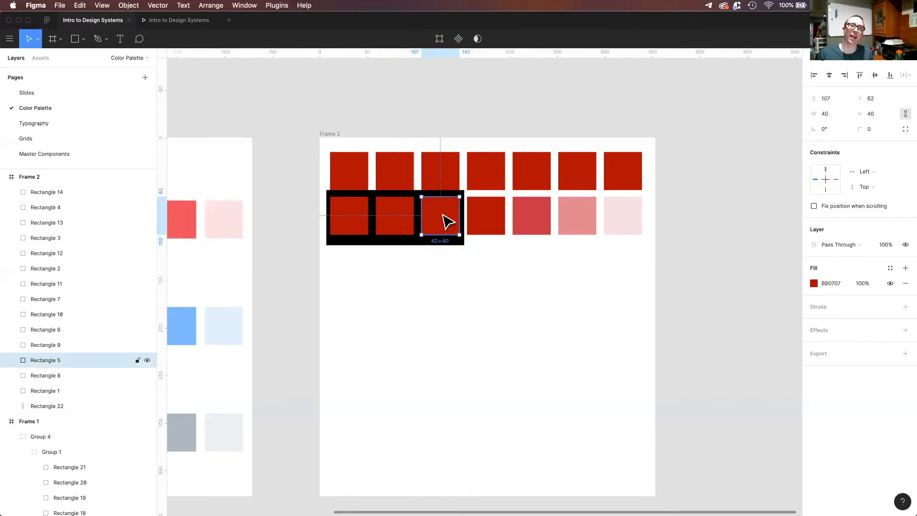
{"action": "left_click", "coordinate": [864, 285]}
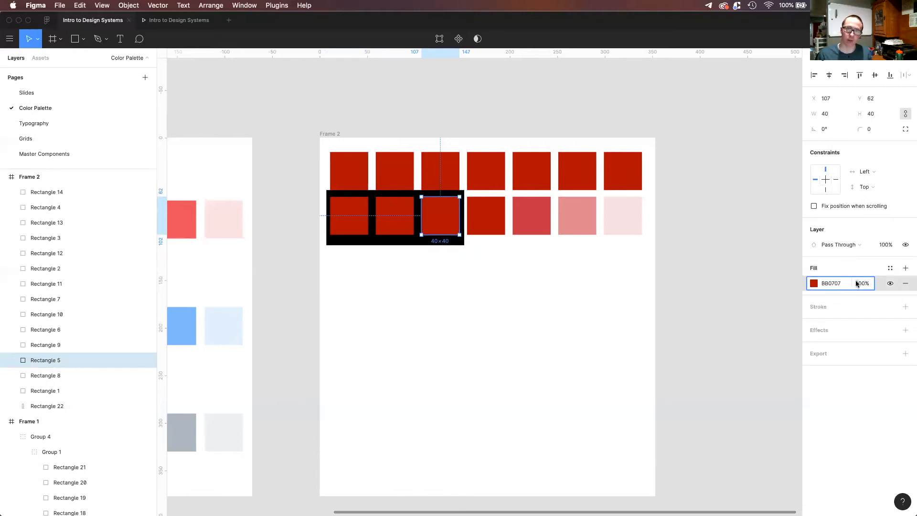
{"action": "double_click", "coordinate": [858, 285]}
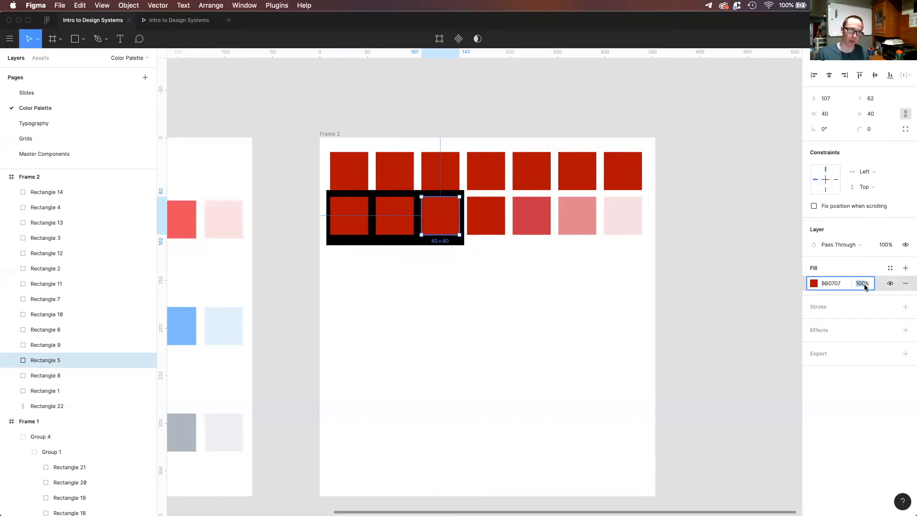
{"action": "type", "text": "70"}
{"action": "key", "text": "Return"}
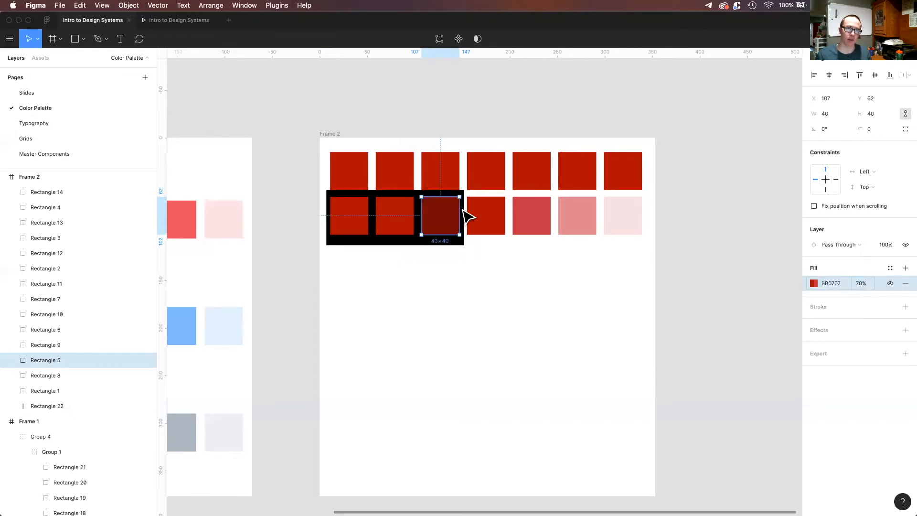
- Set the fill opacity of the second swatch in the lower row to 40%
{"action": "left_click", "coordinate": [395, 230]}
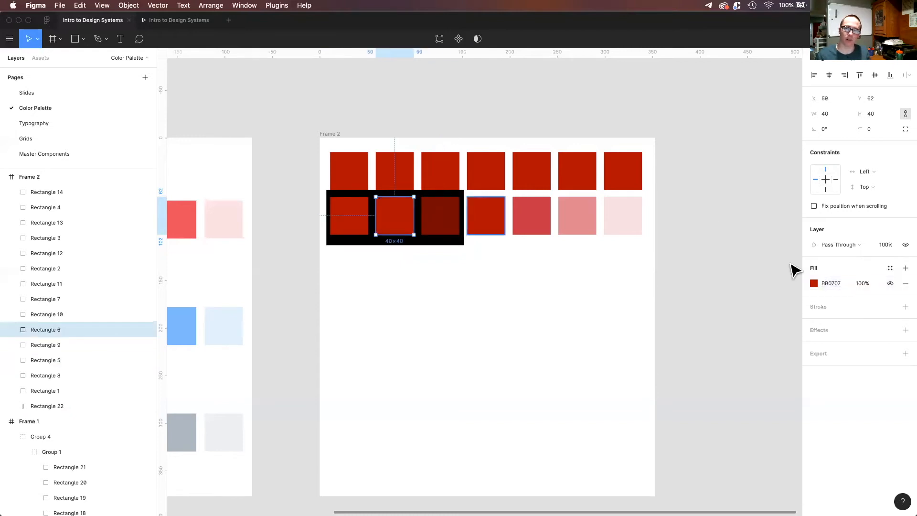
{"action": "left_click", "coordinate": [868, 287]}
{"action": "type", "text": "30"}
{"action": "key", "text": "Return"}
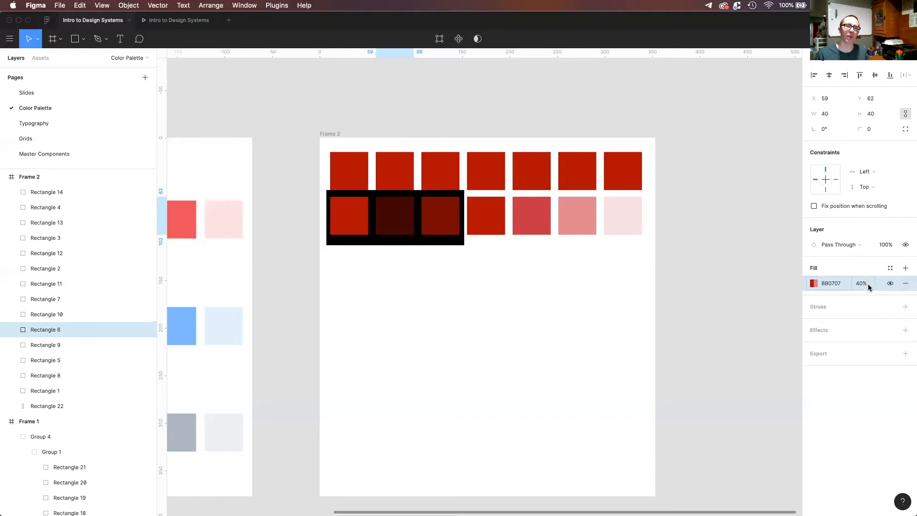
- Set the fill opacity of the first swatch in the lower row to 10%
{"action": "left_click", "coordinate": [360, 229]}
{"action": "left_click", "coordinate": [861, 287]}
{"action": "type", "text": "10"}
{"action": "key", "text": "Return"}
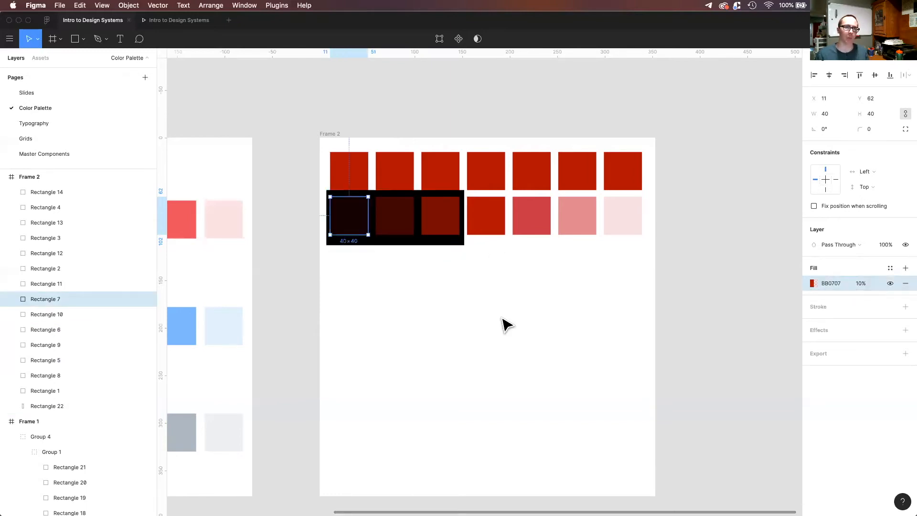
{"action": "left_click", "coordinate": [501, 317]}
- Move the black backing rectangle to about X 6, Y 59 and stretch its height to about 66
{"action": "left_click", "coordinate": [428, 248]}
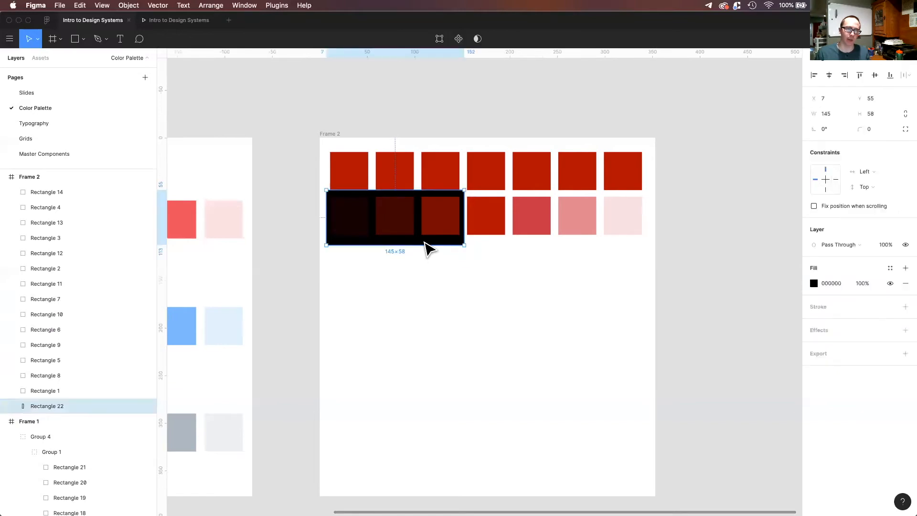
{"action": "mouse_move", "coordinate": [430, 244]}
{"action": "left_mouse_down"}
{"action": "mouse_move", "coordinate": [434, 348]}
{"action": "mouse_move", "coordinate": [425, 245]}
{"action": "left_mouse_up"}
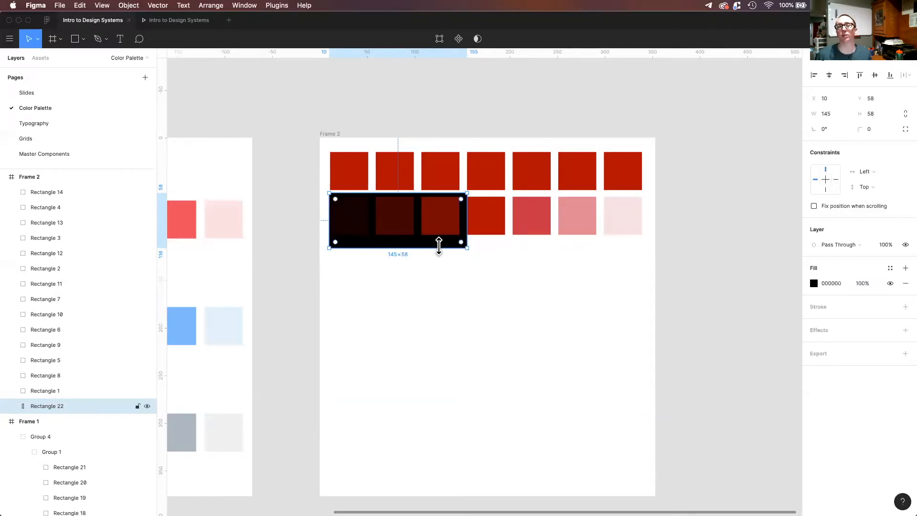
{"action": "mouse_move", "coordinate": [429, 246]}
{"action": "left_mouse_down"}
{"action": "mouse_move", "coordinate": [431, 312]}
{"action": "mouse_move", "coordinate": [435, 260]}
{"action": "mouse_move", "coordinate": [424, 250]}
{"action": "left_mouse_up"}
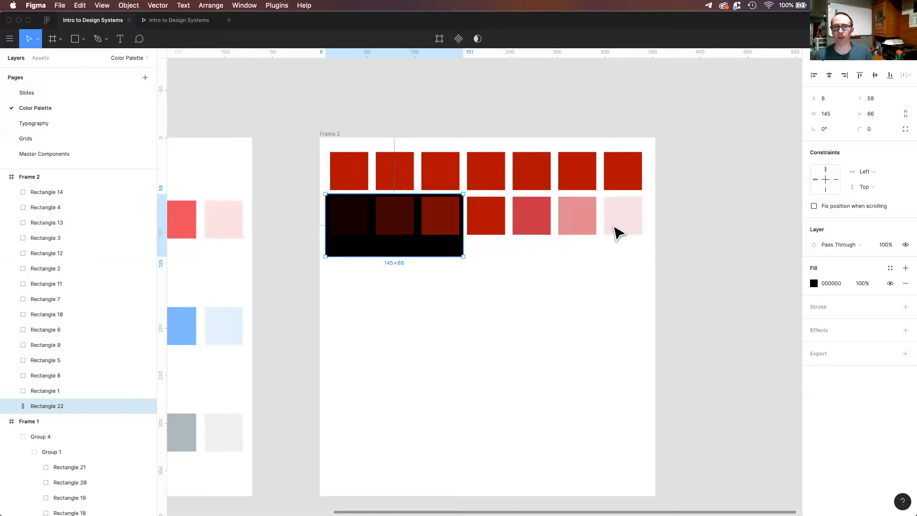
- Try moving the seventh swatch of the lower row onto the light blue swatch in Frame 1, and undo the move
{"action": "left_click_drag", "start_coordinate": [623, 229], "coordinate": [222, 335]}
{"action": "key", "text": "super+z"}
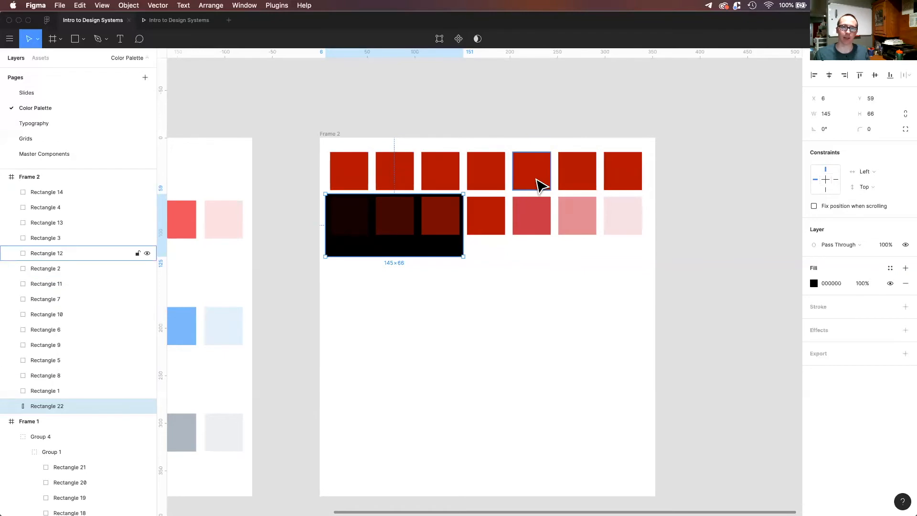
- Sample the fifth swatch of the lower row into the swatch directly above it as solid fill CF5151
{"action": "left_click", "coordinate": [541, 184]}
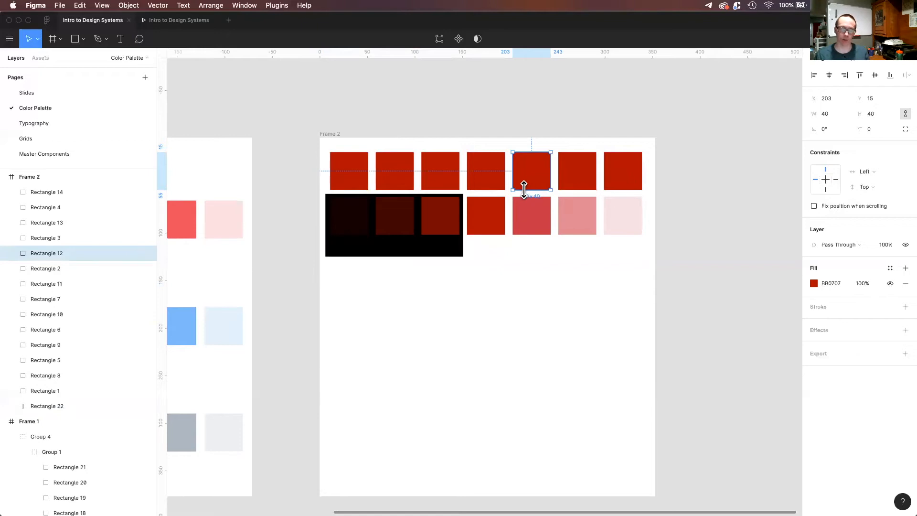
{"action": "key", "text": "i"}
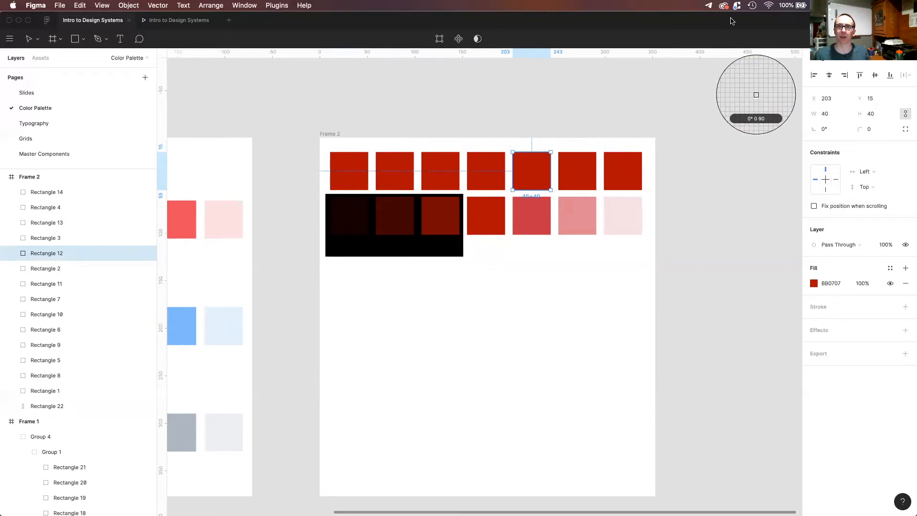
{"action": "left_click", "coordinate": [543, 174]}
{"action": "key", "text": "i"}
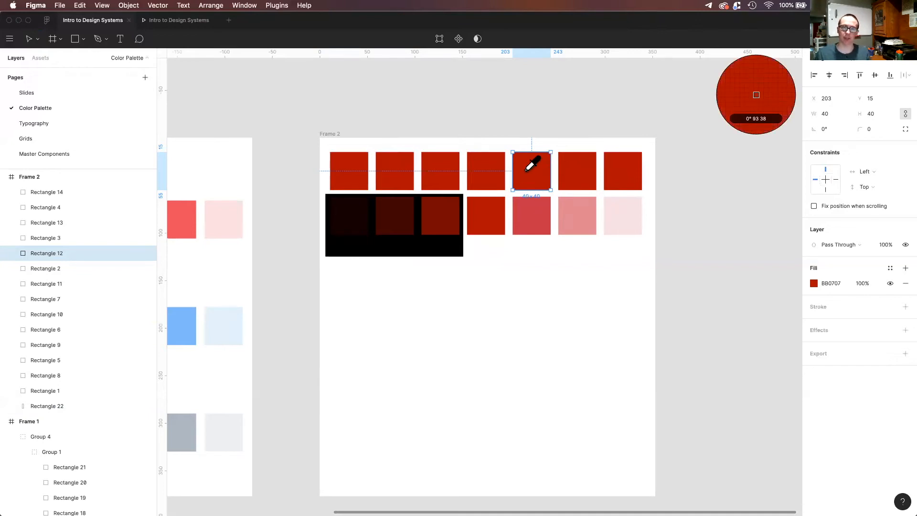
{"action": "left_click", "coordinate": [540, 209]}
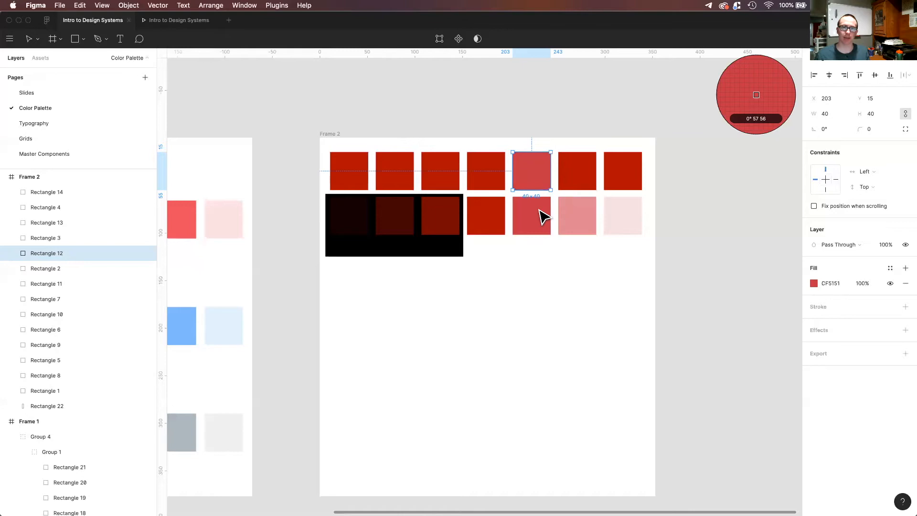
{"action": "left_click", "coordinate": [554, 282]}
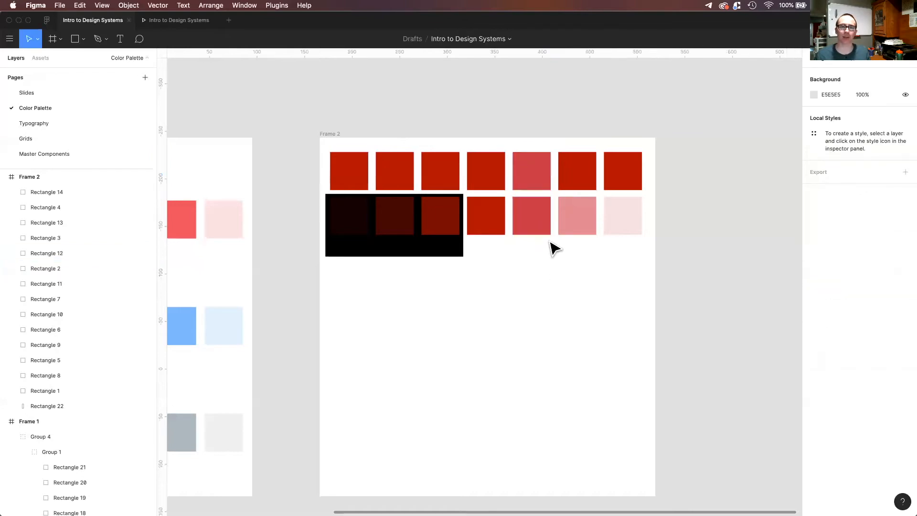
- Try moving the fifth swatch of the upper row onto the light blue swatch in Frame 1, and undo the move
{"action": "left_click", "coordinate": [539, 225]}
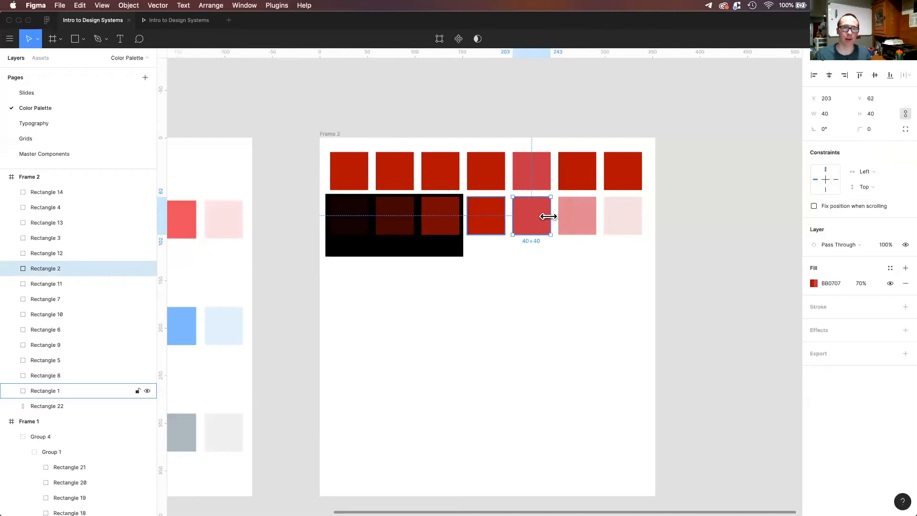
{"action": "left_click", "coordinate": [533, 188]}
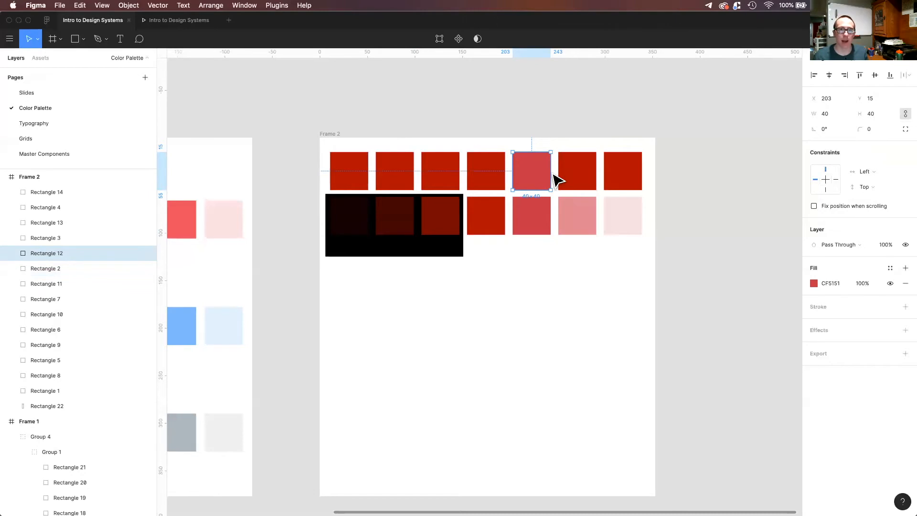
{"action": "left_click_drag", "start_coordinate": [542, 174], "coordinate": [227, 340]}
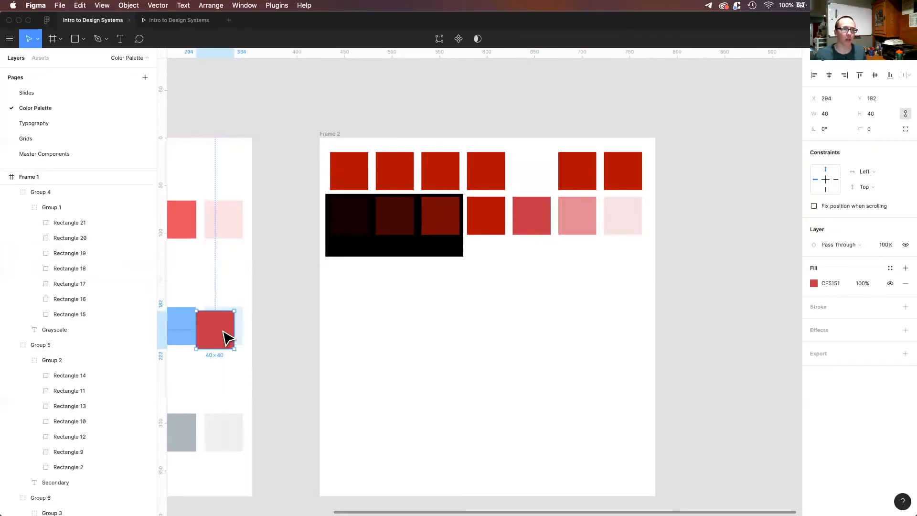
{"action": "key", "text": "super+z"}
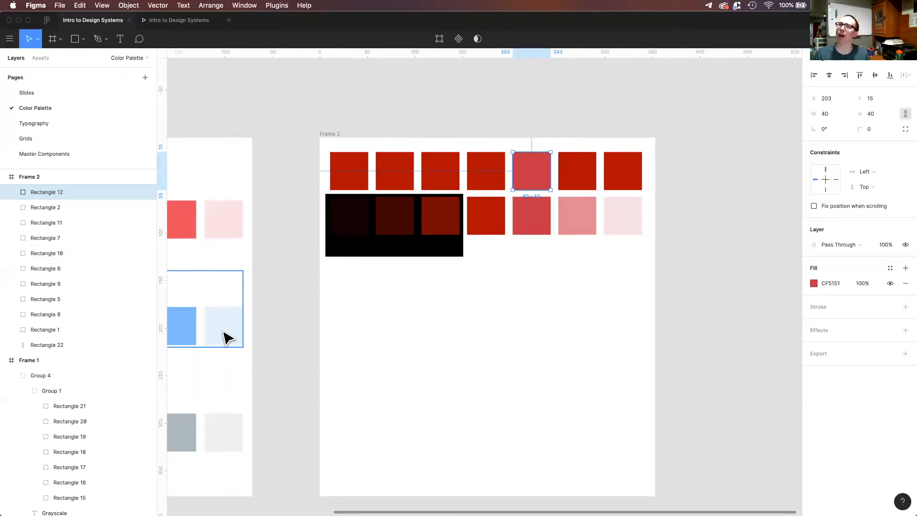
- Sample the sixth and seventh lower-row swatches into the swatches above them as solid fills E49C9C and F8E6E6
{"action": "left_click", "coordinate": [580, 182]}
{"action": "key", "text": "i"}
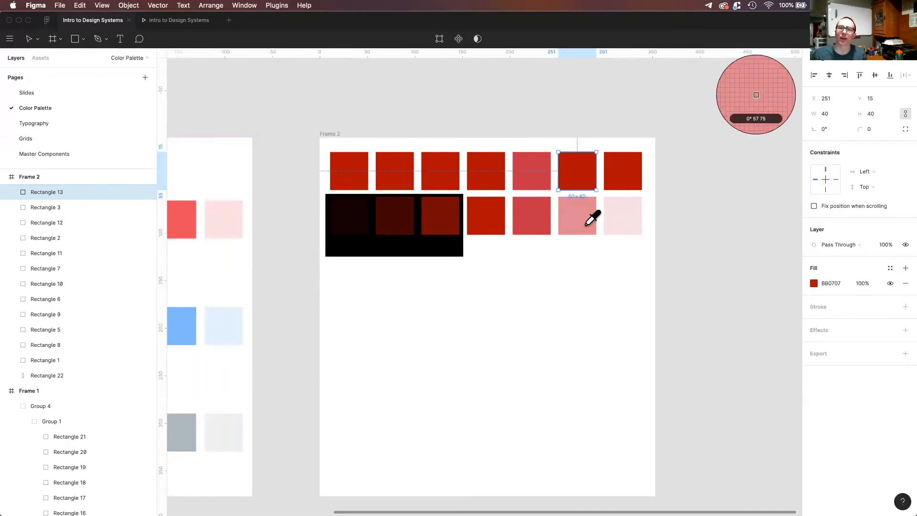
{"action": "left_click", "coordinate": [586, 225]}
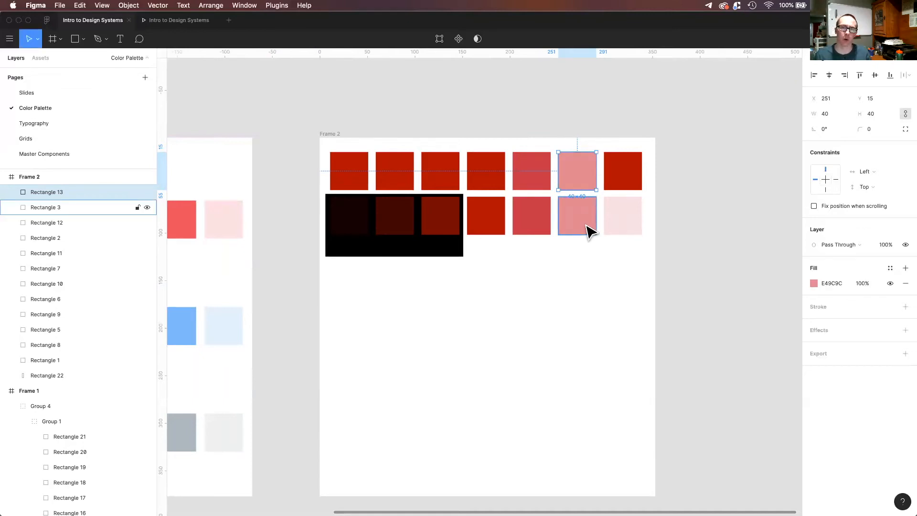
{"action": "left_click", "coordinate": [630, 185]}
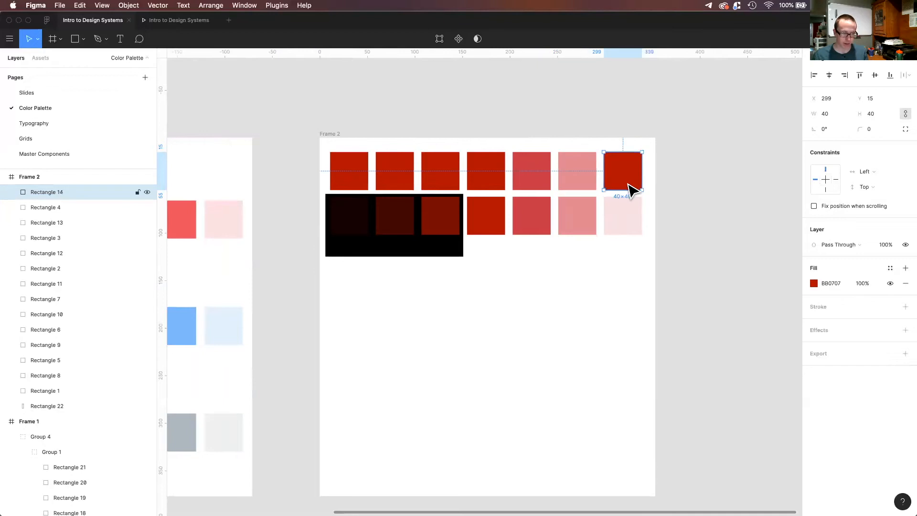
{"action": "key", "text": "i"}
{"action": "left_click", "coordinate": [625, 208]}
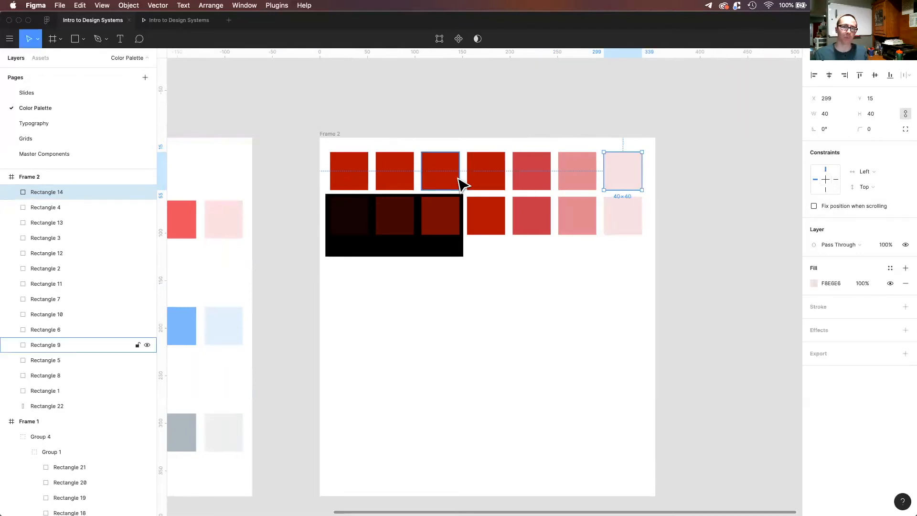
- Sample the three darkened lower-row swatches into the third, second and first swatches above them, with fills 4B0303 and 130101 for the second and first
{"action": "left_click", "coordinate": [458, 184]}
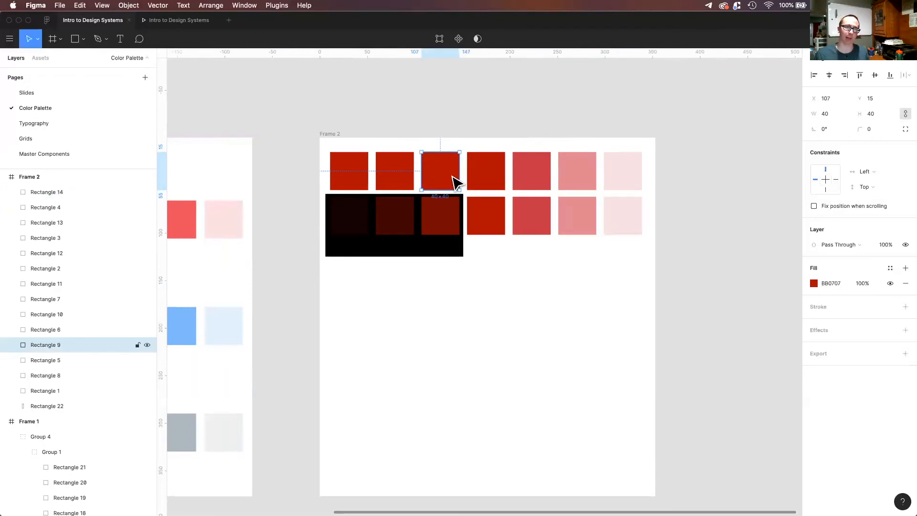
{"action": "key", "text": "i"}
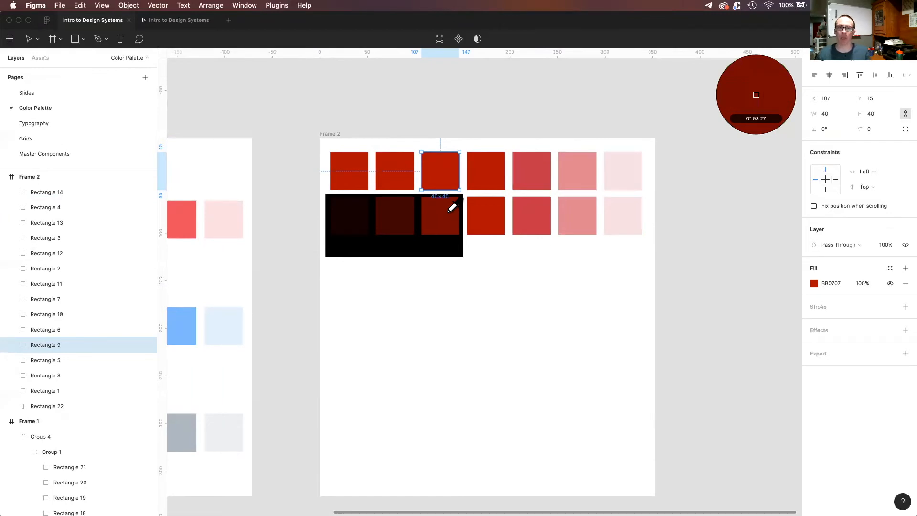
{"action": "left_click", "coordinate": [452, 207]}
{"action": "left_click", "coordinate": [401, 186]}
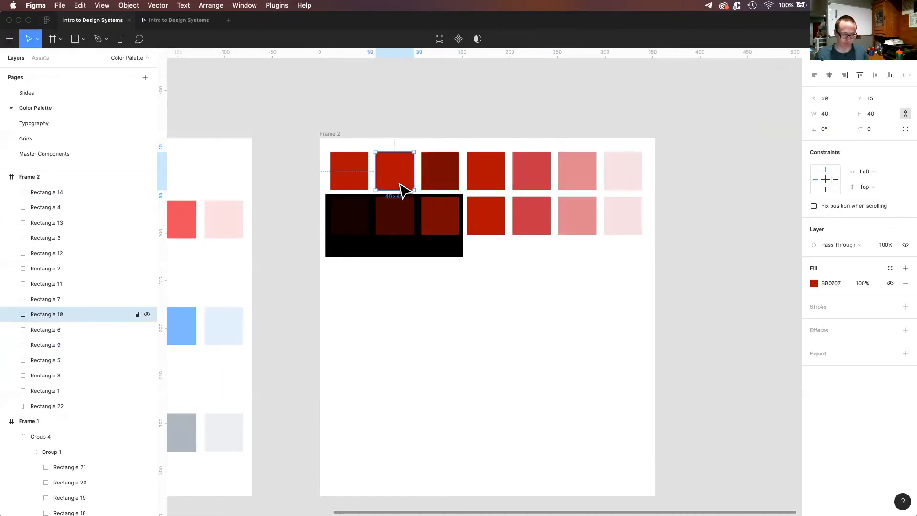
{"action": "key", "text": "i"}
{"action": "left_click", "coordinate": [405, 232]}
{"action": "left_click", "coordinate": [348, 185]}
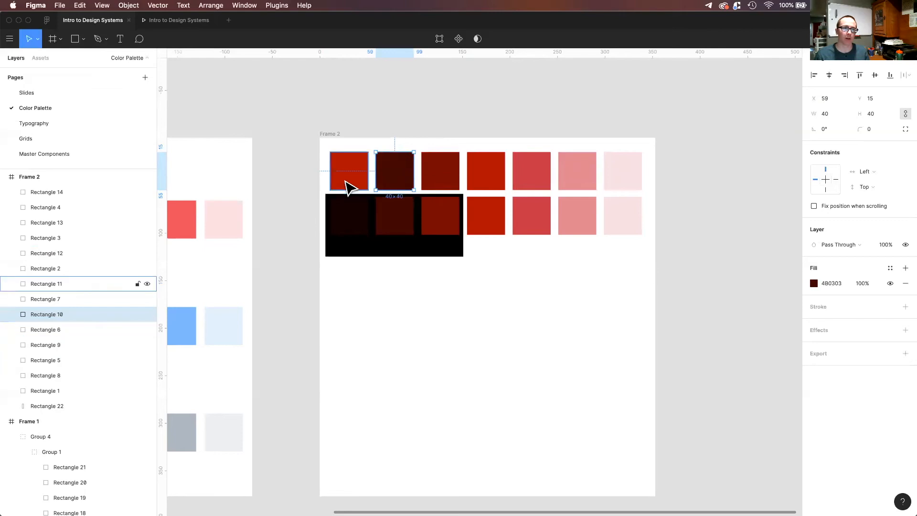
{"action": "key", "text": "i"}
{"action": "left_click", "coordinate": [360, 215]}
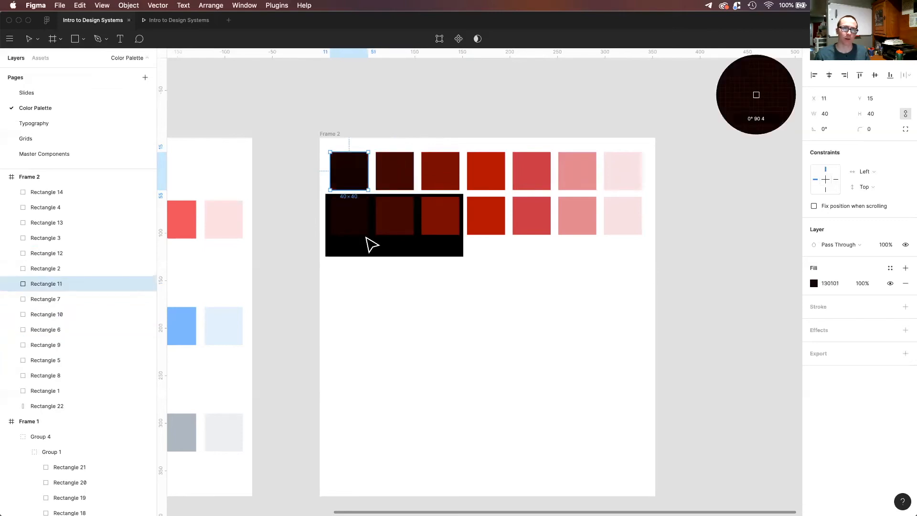
- Delete the whole lower row of opacity-based swatches together with the black backing rectangle in Frame 2
{"action": "left_click", "coordinate": [415, 316]}
{"action": "left_click_drag", "start_coordinate": [648, 266], "coordinate": [324, 213]}
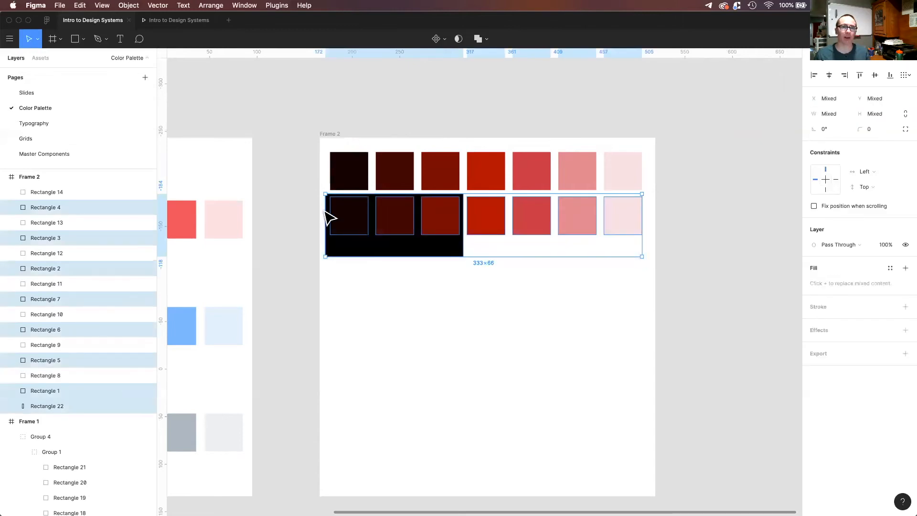
{"action": "key", "text": "Delete"}
- Move the row of seven solid red swatches in Frame 2 down to about Y 73
{"action": "left_click_drag", "start_coordinate": [637, 213], "coordinate": [338, 172]}
{"action": "left_click_drag", "start_coordinate": [478, 180], "coordinate": [479, 242]}
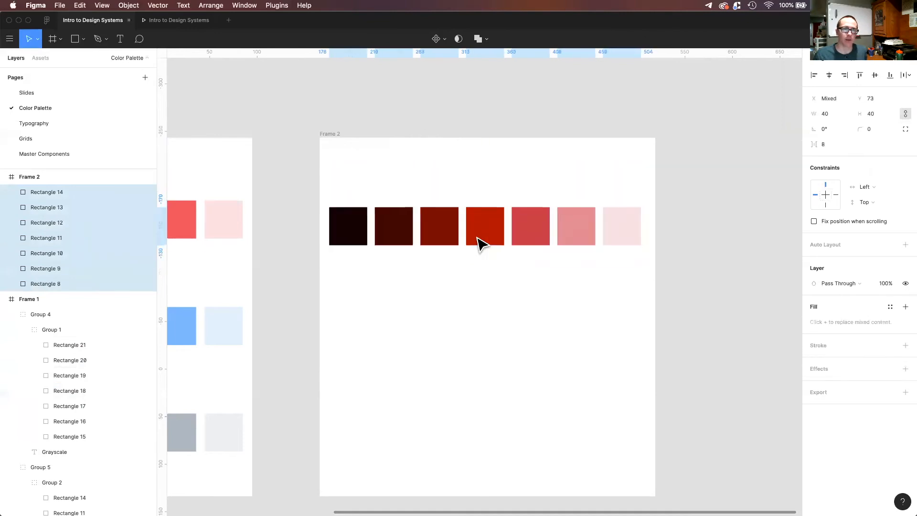
{"action": "left_click", "coordinate": [507, 308]}
- Copy the Primary swatch group from Frame 1 to just above Frame 2's red row for comparison, and delete the copy
{"action": "scroll", "coordinate": [475, 282], "scroll_direction": "left", "scroll_amount": 10}
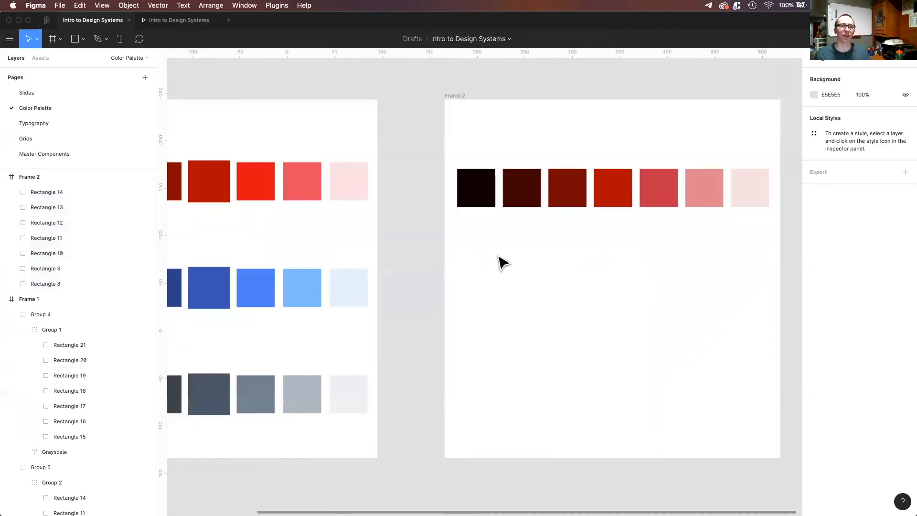
{"action": "scroll", "coordinate": [744, 262], "scroll_direction": "down", "scroll_amount": 5}
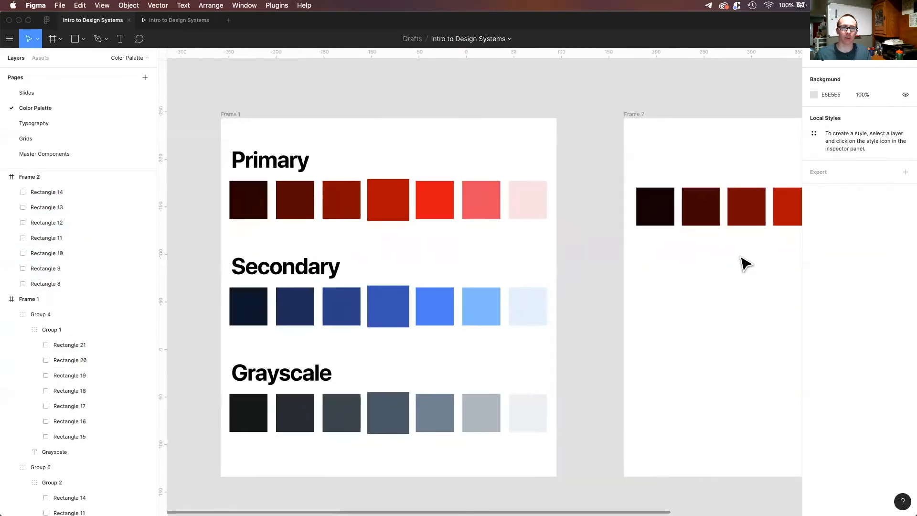
{"action": "scroll", "coordinate": [743, 262], "scroll_direction": "down", "scroll_amount": 2}
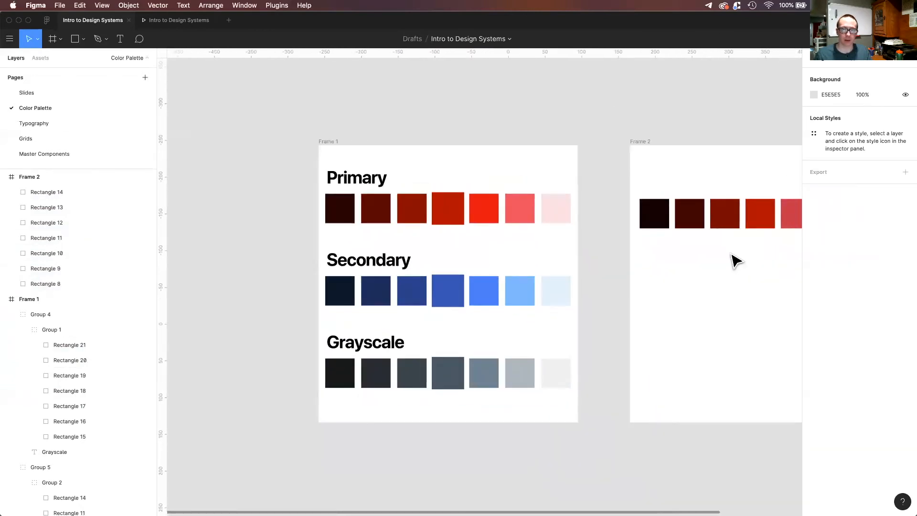
{"action": "scroll", "coordinate": [467, 200], "scroll_direction": "right", "scroll_amount": 5}
{"action": "left_click", "coordinate": [416, 246]}
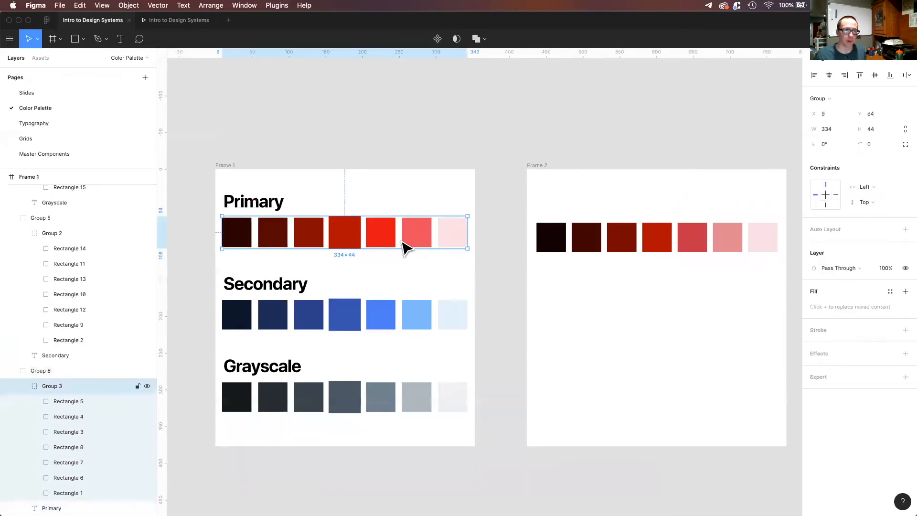
{"action": "double_click", "coordinate": [408, 243]}
{"action": "left_click", "coordinate": [456, 251]}
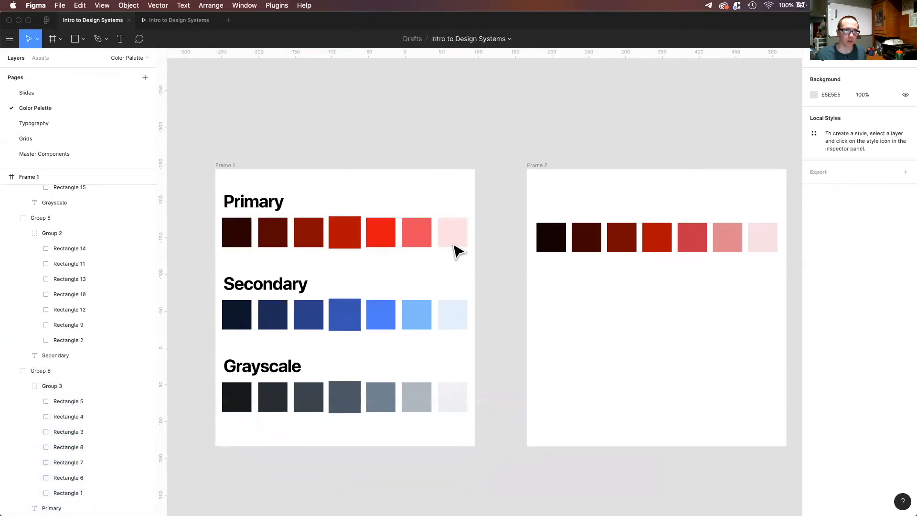
{"action": "left_click", "coordinate": [449, 242]}
{"action": "left_click", "coordinate": [25, 385]}
{"action": "left_click_drag", "start_coordinate": [299, 244], "coordinate": [653, 204]}
{"action": "left_click", "coordinate": [655, 290]}
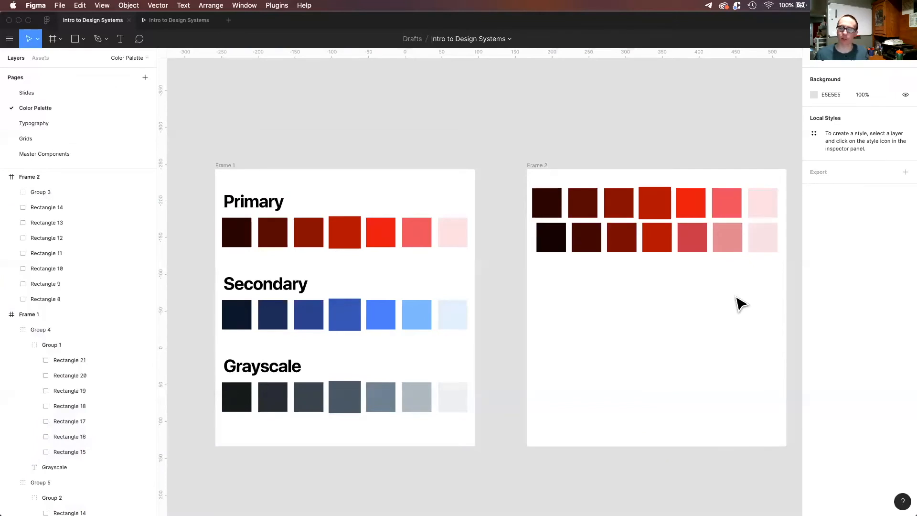
{"action": "left_click", "coordinate": [667, 216]}
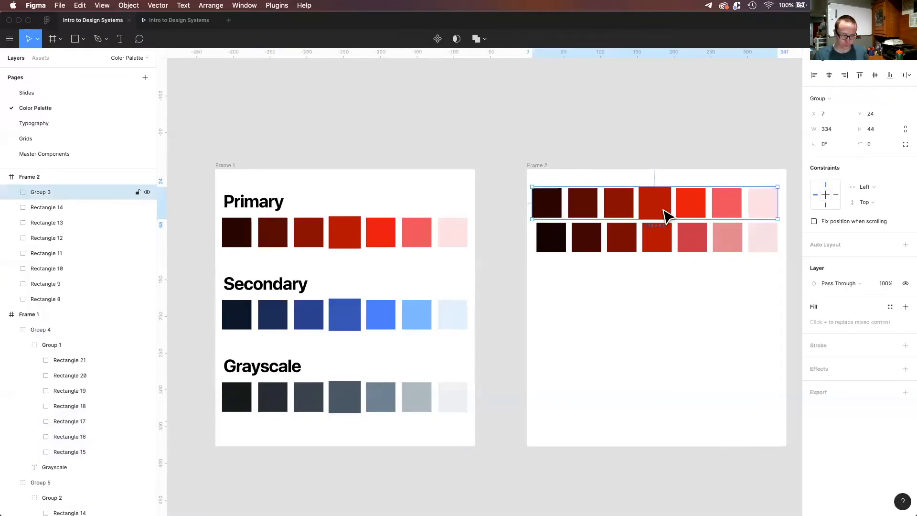
{"action": "key", "text": "Delete"}
- Enlarge the middle base red swatch in Frame 2 to 44 × 44 and recentre it in the row at X 155, Y 71
{"action": "left_click", "coordinate": [658, 236]}
{"action": "left_click", "coordinate": [828, 114]}
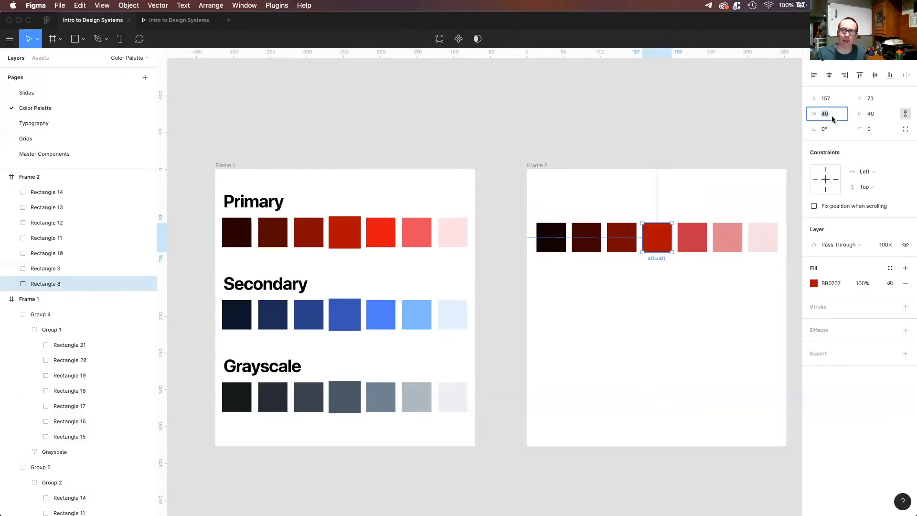
{"action": "type", "text": "44"}
{"action": "key", "text": "Return"}
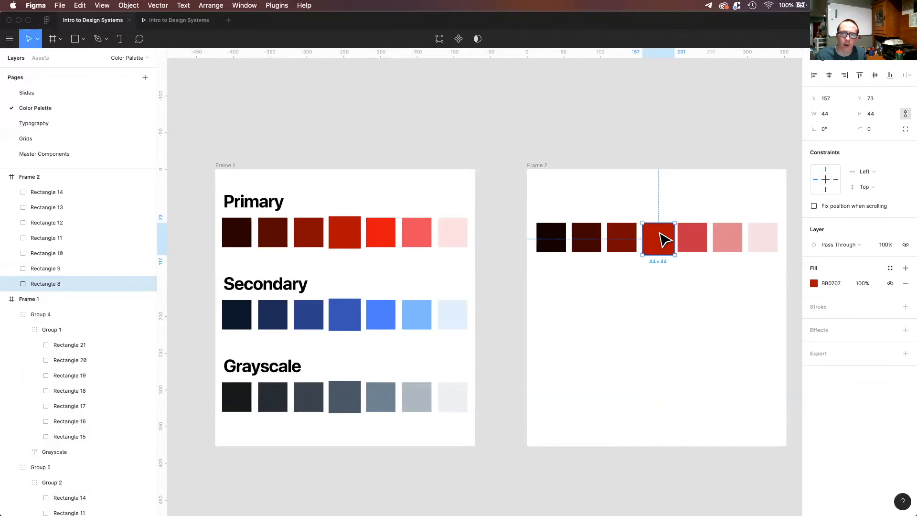
{"action": "left_click_drag", "start_coordinate": [660, 237], "coordinate": [657, 237]}
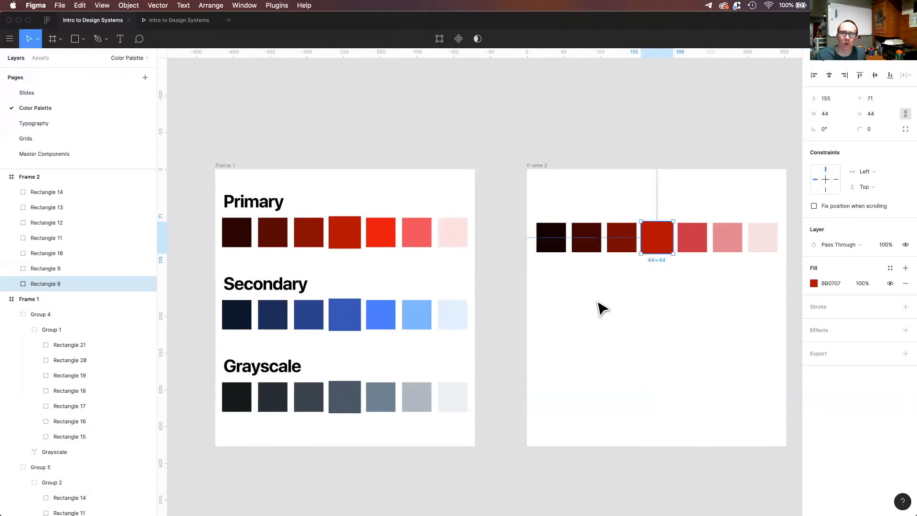
{"action": "left_click", "coordinate": [702, 287]}
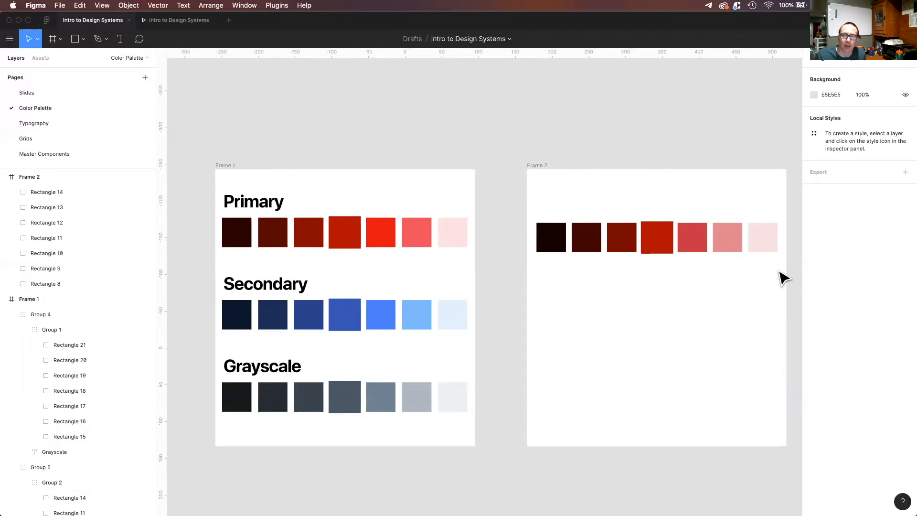
- Duplicate the fifth swatch to X 157, Y 148 below the base red, and fill it with the base blue sampled from Frame 1's Secondary row
{"action": "left_click", "coordinate": [665, 250]}
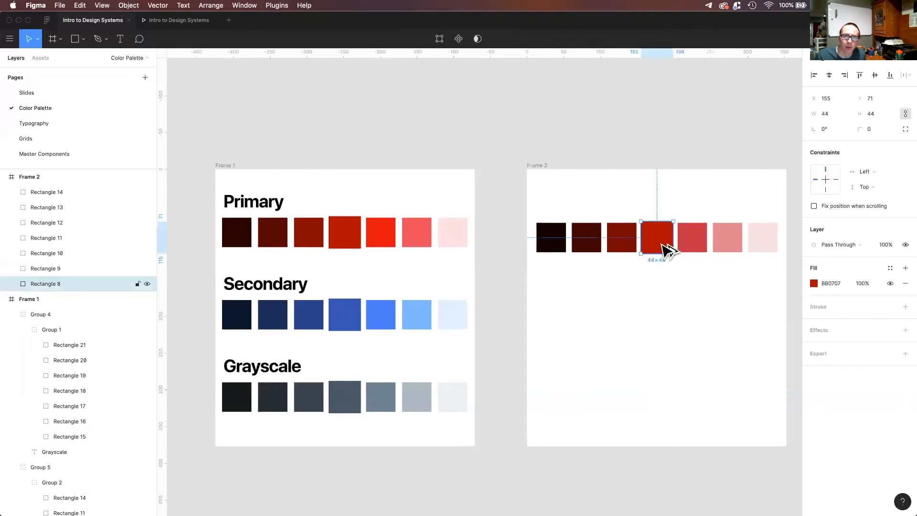
{"action": "left_click_drag", "start_coordinate": [692, 249], "coordinate": [665, 303]}
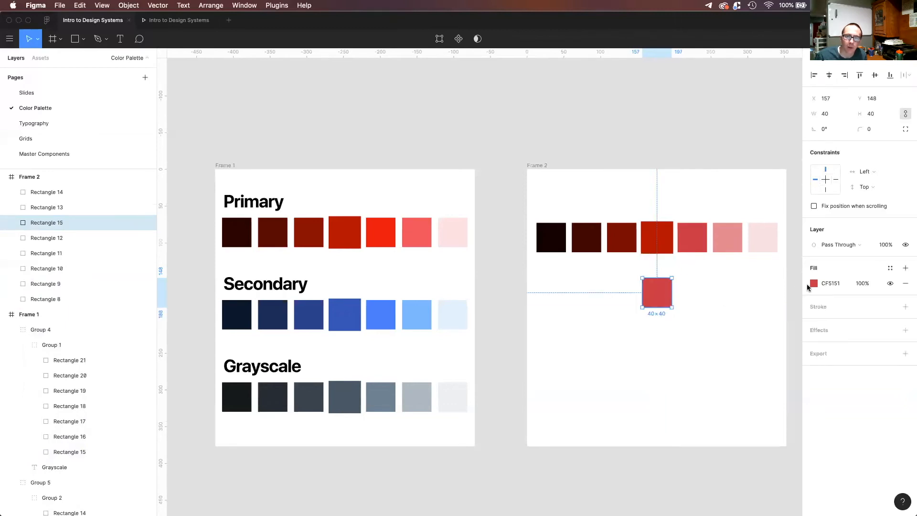
{"action": "key", "text": "i"}
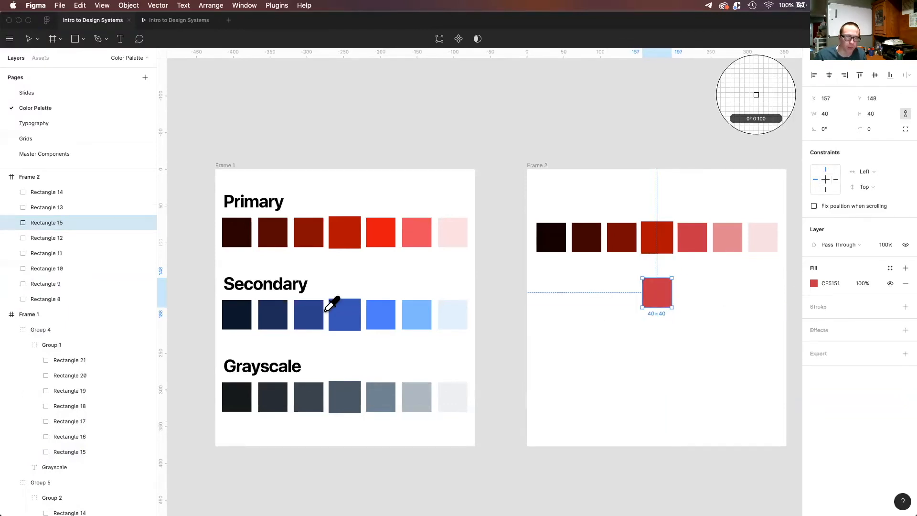
{"action": "left_click", "coordinate": [339, 312]}
{"action": "left_click", "coordinate": [679, 362]}
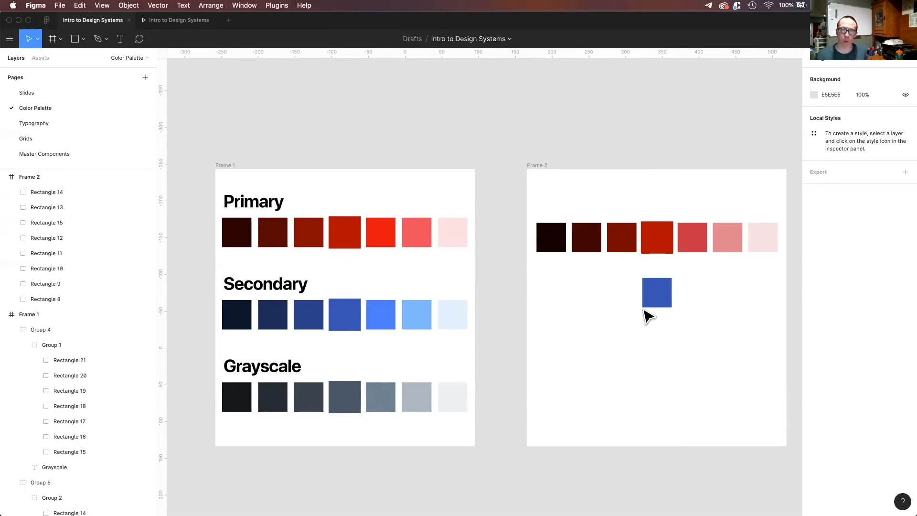
- Duplicate the base blue swatch into a row of seven at Y 148, and copy that row below at Y 196
{"action": "left_click_drag", "start_coordinate": [660, 290], "coordinate": [695, 296]}
{"action": "key", "text": "super+d"}
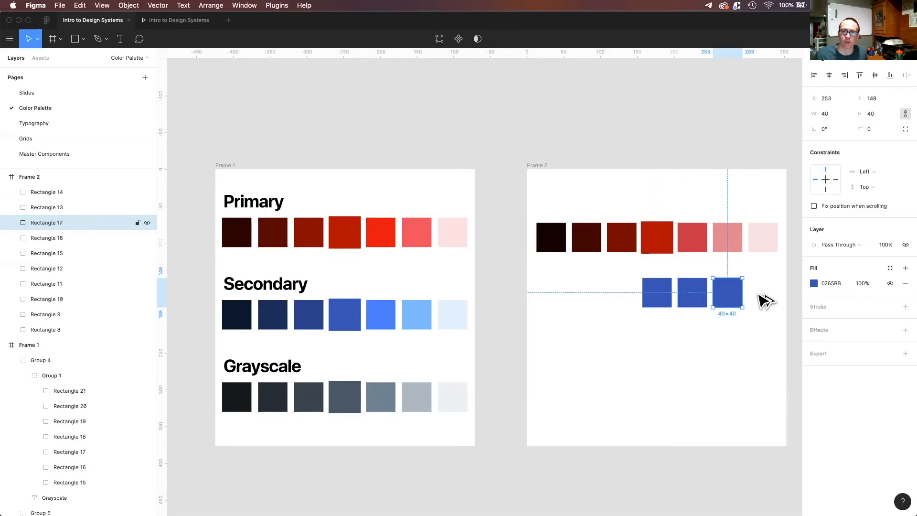
{"action": "key", "text": "super+d"}
{"action": "left_click_drag", "start_coordinate": [764, 289], "coordinate": [558, 299]}
{"action": "left_click", "coordinate": [706, 344]}
{"action": "left_click_drag", "start_coordinate": [770, 335], "coordinate": [566, 342]}
{"action": "left_click", "coordinate": [607, 407]}
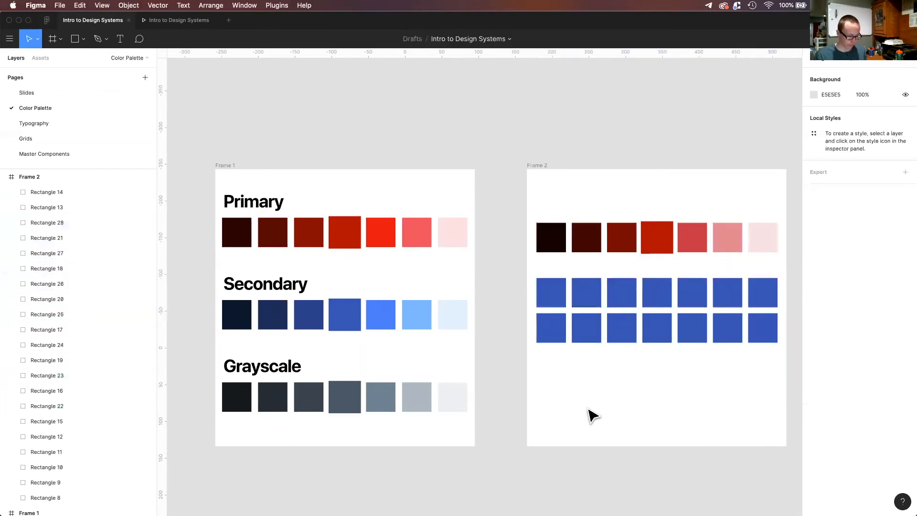
- Draw a rectangle about 144 × 65 beneath the two blue rows in Frame 2 and set its fill lightness to 0
{"action": "key", "text": "r"}
{"action": "left_click_drag", "start_coordinate": [534, 348], "coordinate": [638, 397]}
{"action": "left_click", "coordinate": [814, 283]}
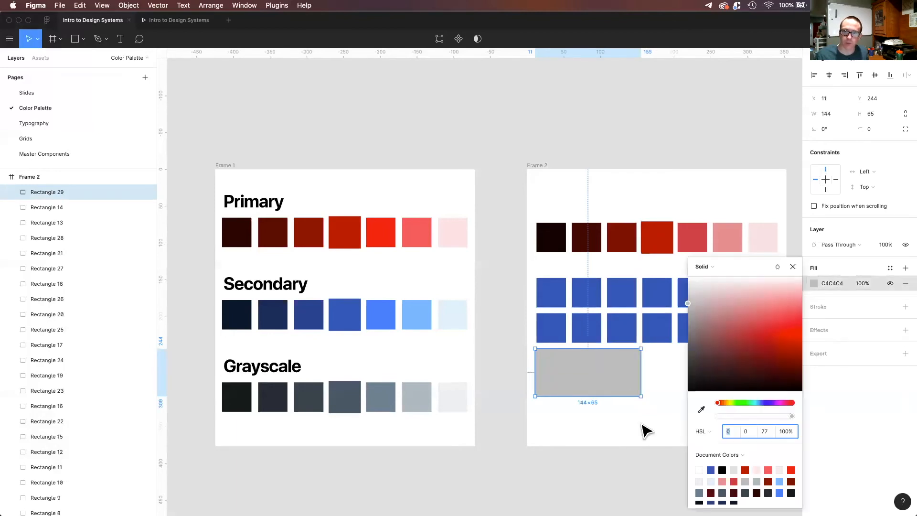
{"action": "key", "text": "Tab"}
{"action": "key", "text": "Tab"}
{"action": "type", "text": "0"}
{"action": "key", "text": "Return"}
{"action": "left_click", "coordinate": [610, 449]}
- Set the fill opacity of the lower blue row's fifth, sixth and seventh swatches to 70%, 40% and 10%
{"action": "left_click", "coordinate": [692, 327]}
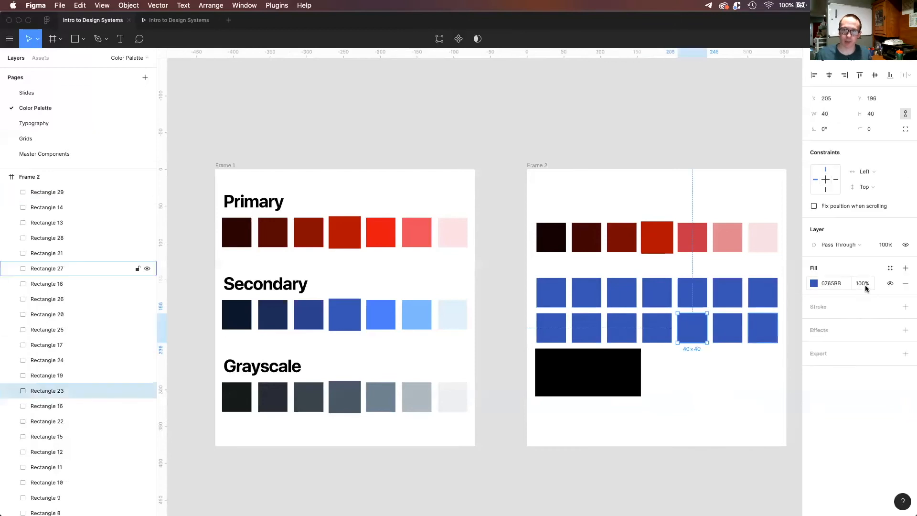
{"action": "left_click", "coordinate": [865, 286]}
{"action": "type", "text": "70"}
{"action": "key", "text": "Return"}
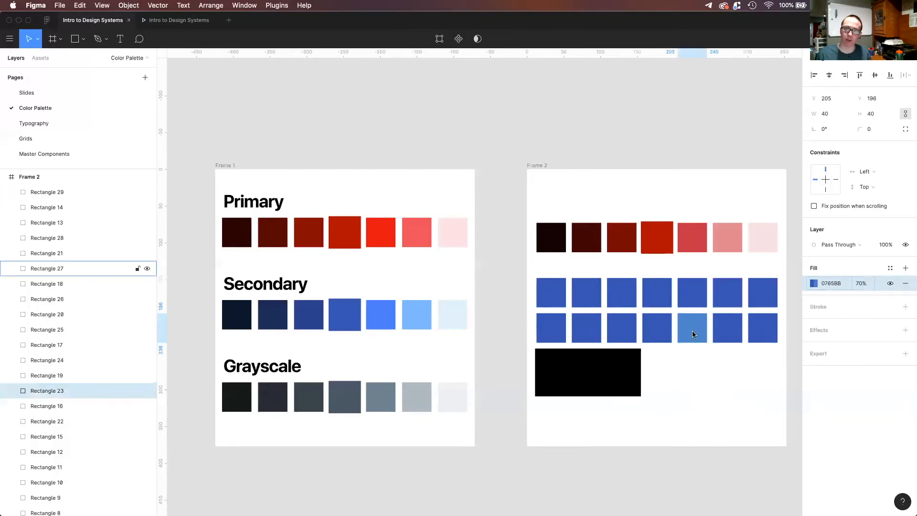
{"action": "left_click", "coordinate": [727, 328]}
{"action": "left_click", "coordinate": [862, 283]}
{"action": "type", "text": "40"}
{"action": "key", "text": "Return"}
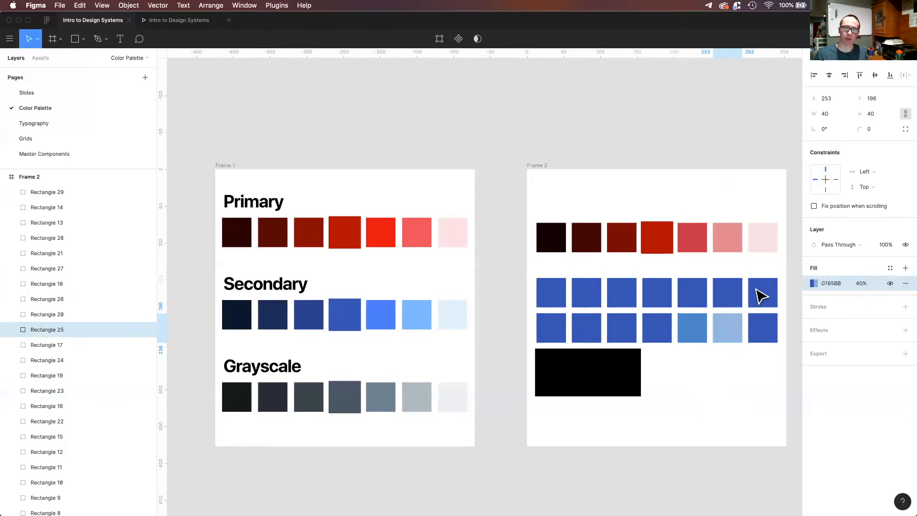
{"action": "left_click", "coordinate": [762, 328]}
{"action": "left_click", "coordinate": [864, 284]}
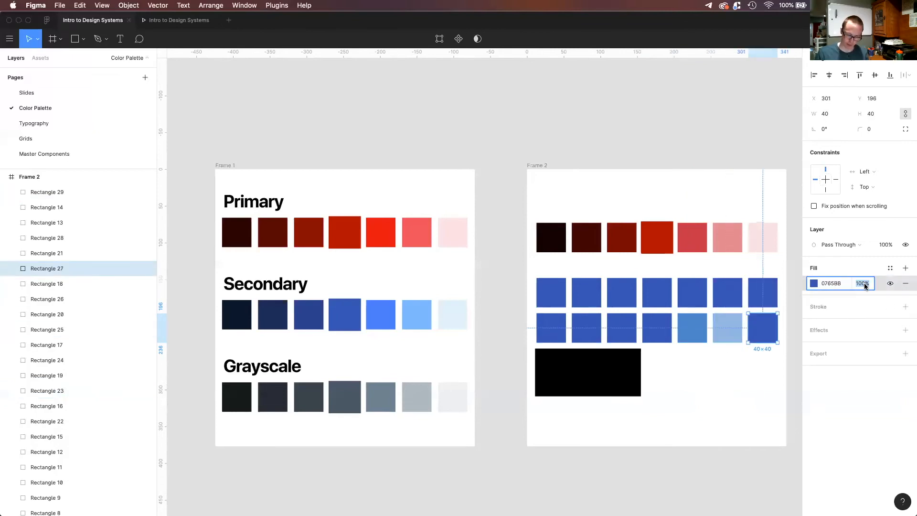
{"action": "key", "text": "Return"}
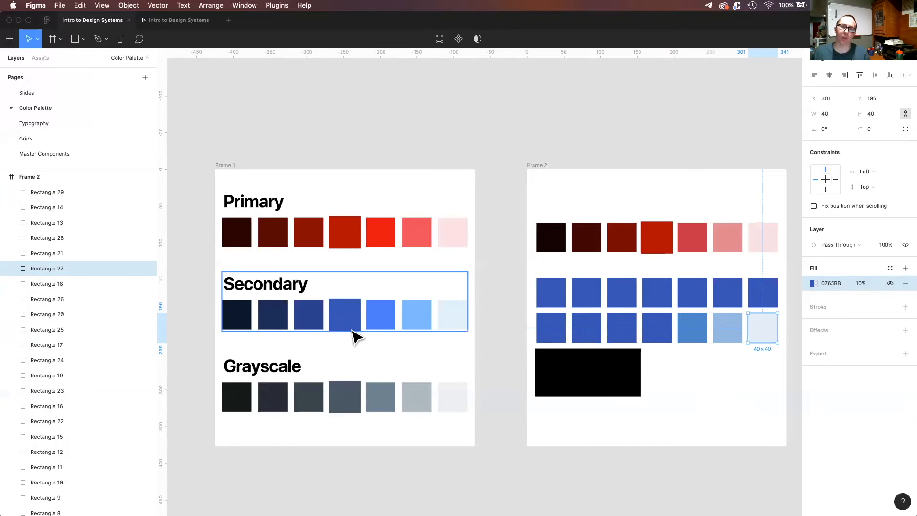
- Inspect the HSL fill values of the large base red swatch in Frame 1's Primary row
{"action": "left_click", "coordinate": [358, 246]}
{"action": "double_click", "coordinate": [359, 241]}
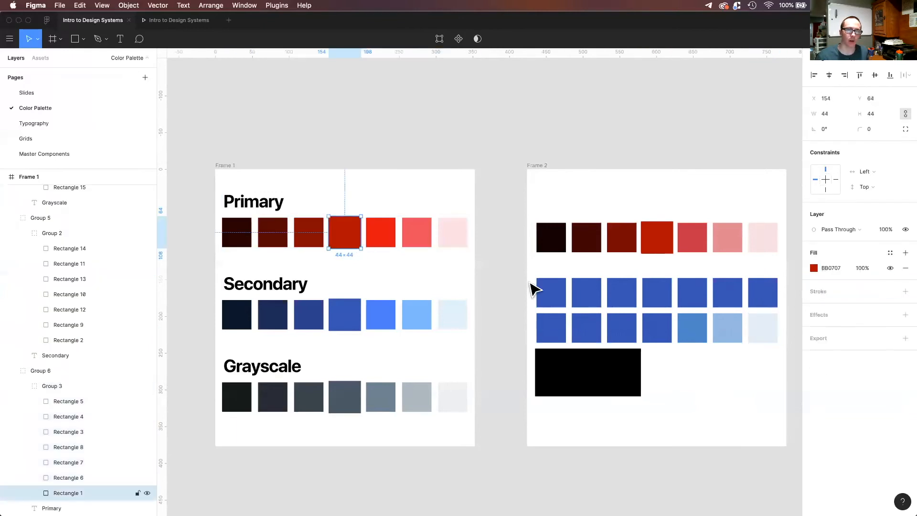
{"action": "left_click", "coordinate": [813, 268]}
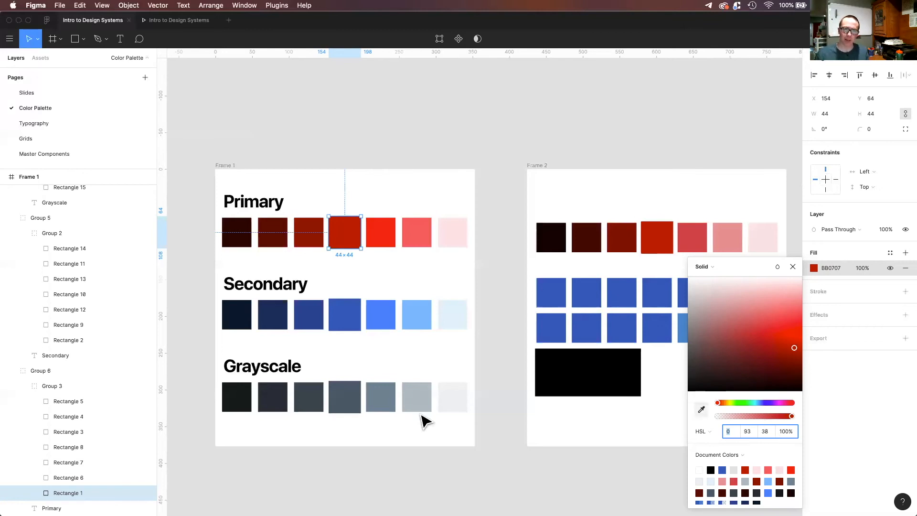
{"action": "left_click", "coordinate": [793, 267]}
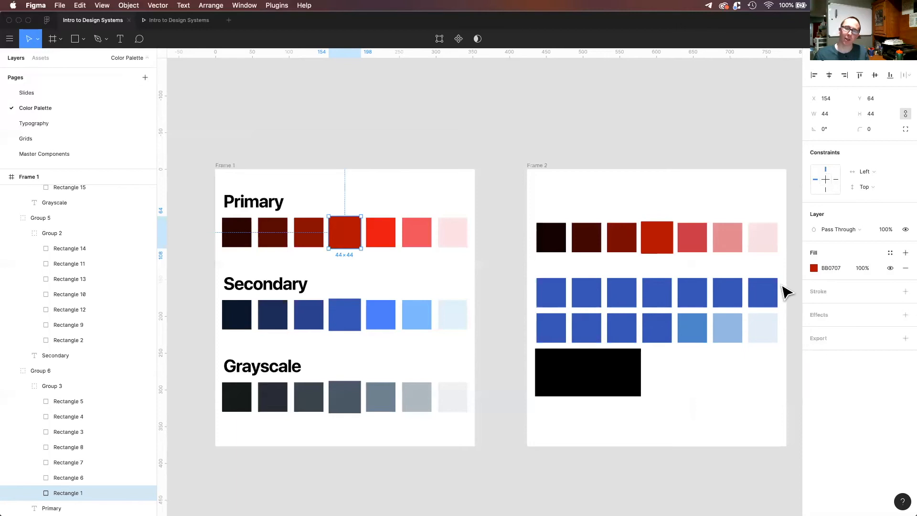
- Set the fill opacity of the lower blue row's third, second and first swatches to 70%, 40% and 10%
{"action": "left_click", "coordinate": [626, 329]}
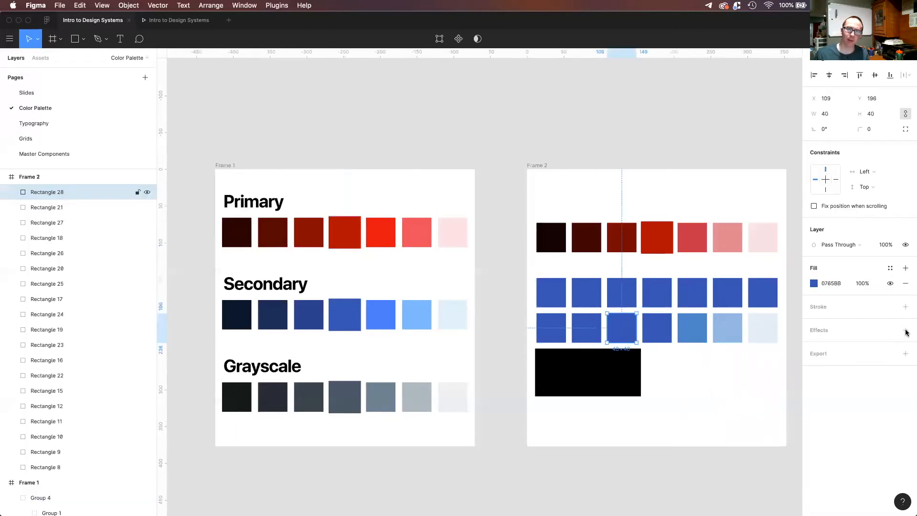
{"action": "left_click", "coordinate": [813, 283]}
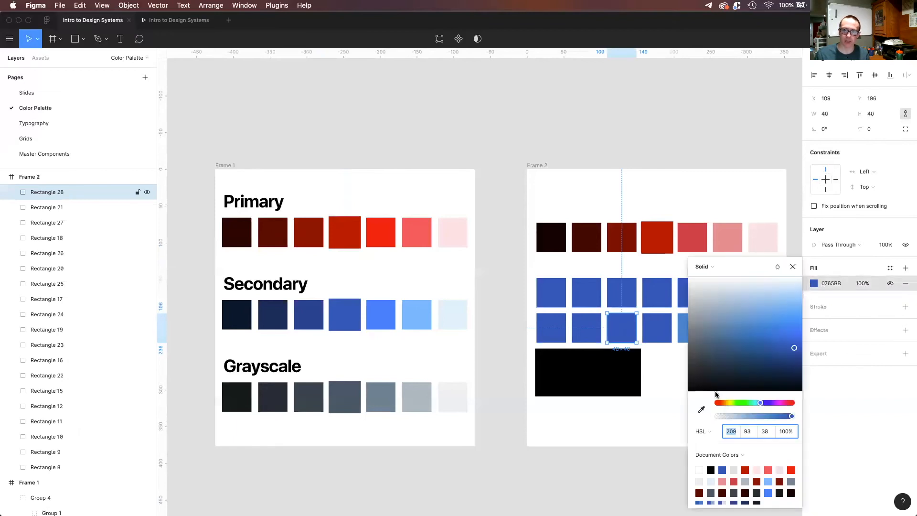
{"action": "left_click", "coordinate": [867, 285]}
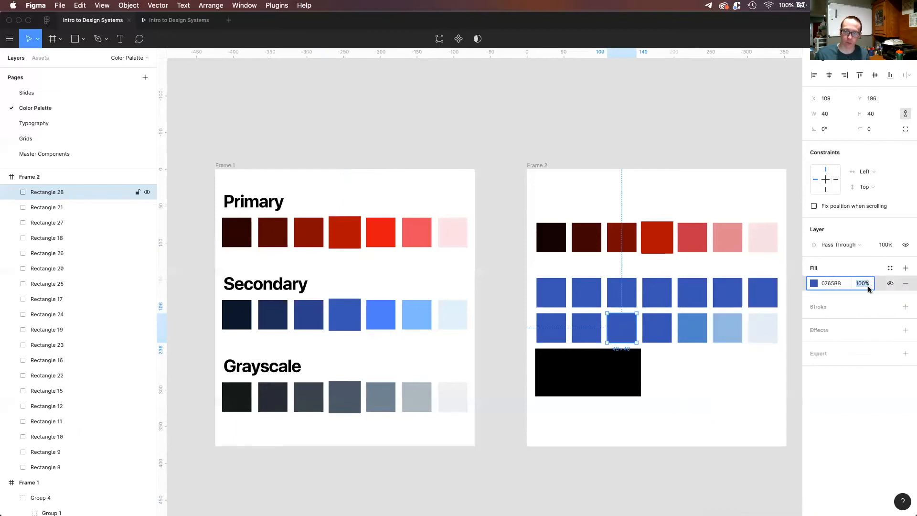
{"action": "key", "text": "Return"}
{"action": "left_click", "coordinate": [594, 337]}
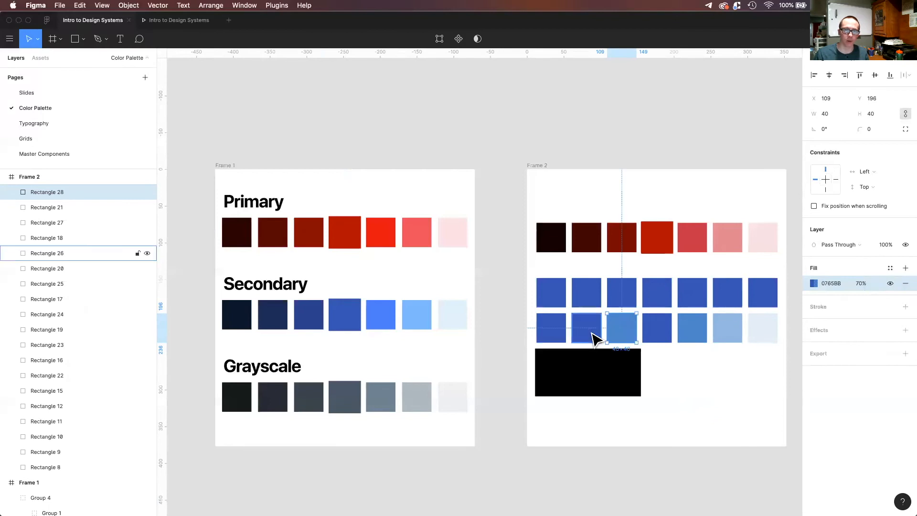
{"action": "left_click", "coordinate": [865, 285]}
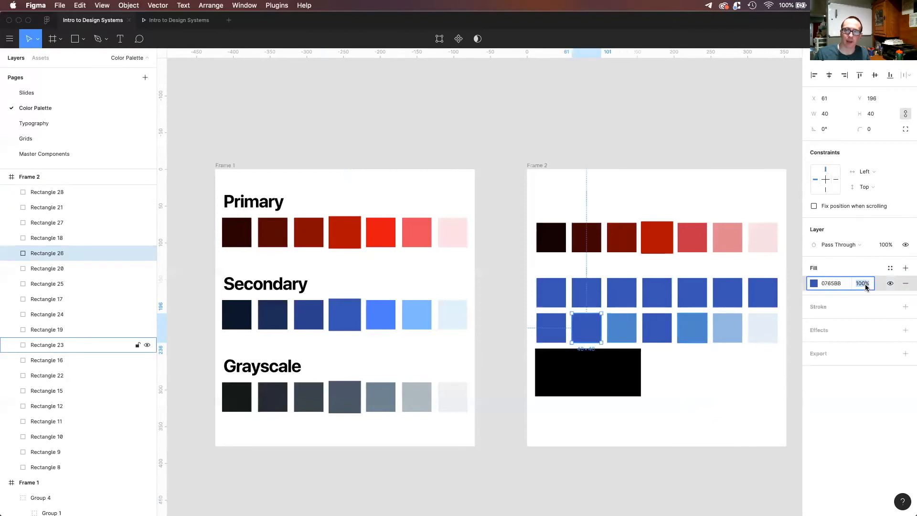
{"action": "key", "text": "Return"}
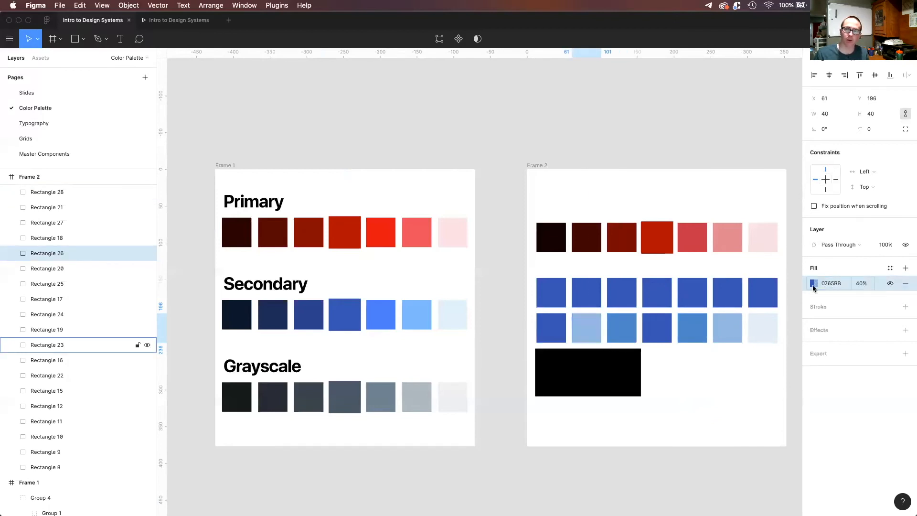
{"action": "left_click", "coordinate": [538, 331]}
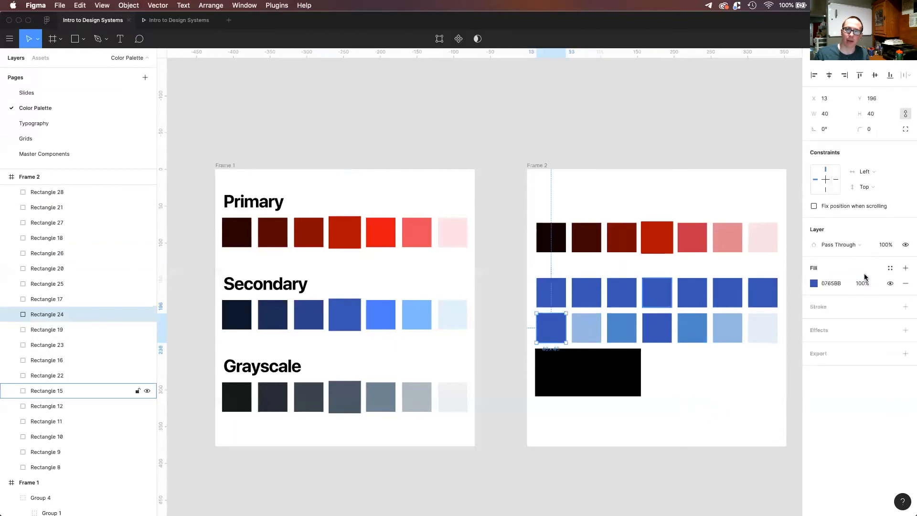
{"action": "left_click", "coordinate": [871, 284]}
{"action": "type", "text": "10"}
{"action": "key", "text": "Return"}
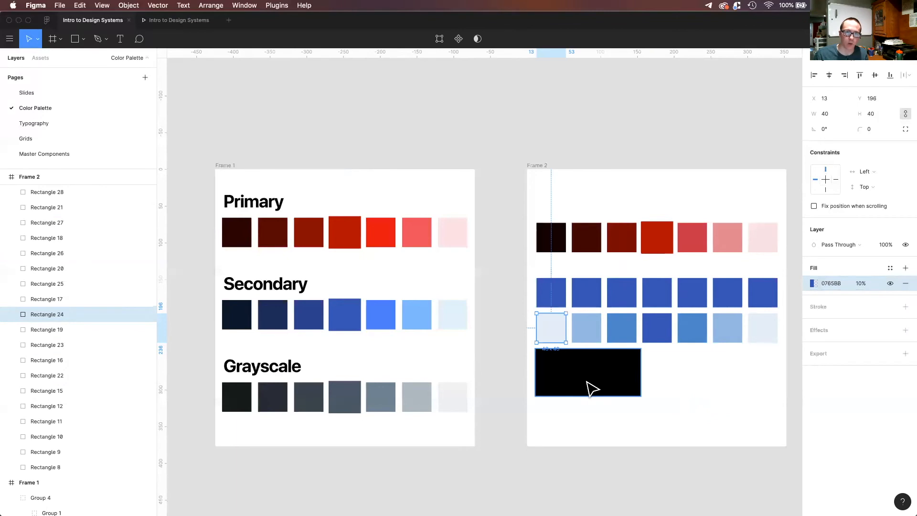
- Move the black rectangle up to Y 196 over the lower row's first three swatches and send it to the back
{"action": "left_click", "coordinate": [580, 370]}
{"action": "left_click_drag", "start_coordinate": [585, 377], "coordinate": [588, 345]}
{"action": "right_click", "coordinate": [588, 345]}
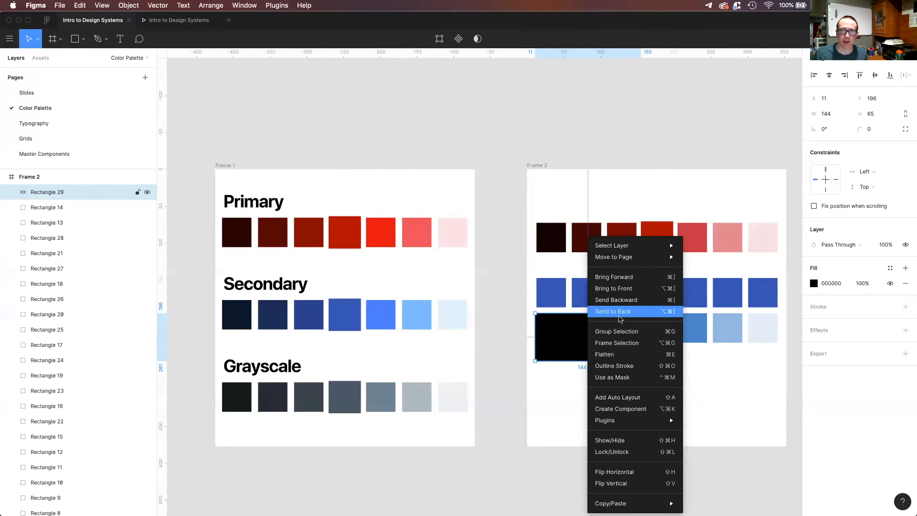
{"action": "left_click", "coordinate": [619, 315]}
{"action": "left_click", "coordinate": [641, 395]}
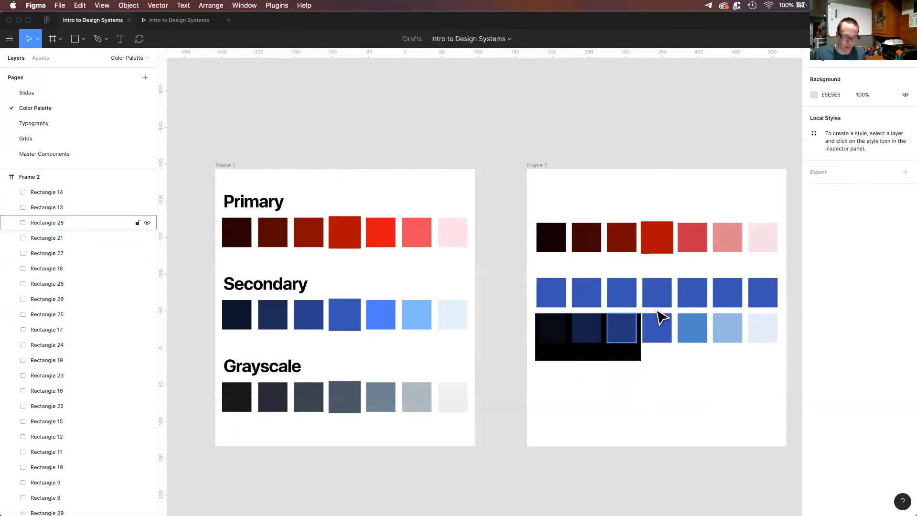
- Fill the upper blue row's fifth, sixth and seventh swatches with solid tints sampled from the swatches directly below them
{"action": "left_click", "coordinate": [693, 303]}
{"action": "key", "text": "i"}
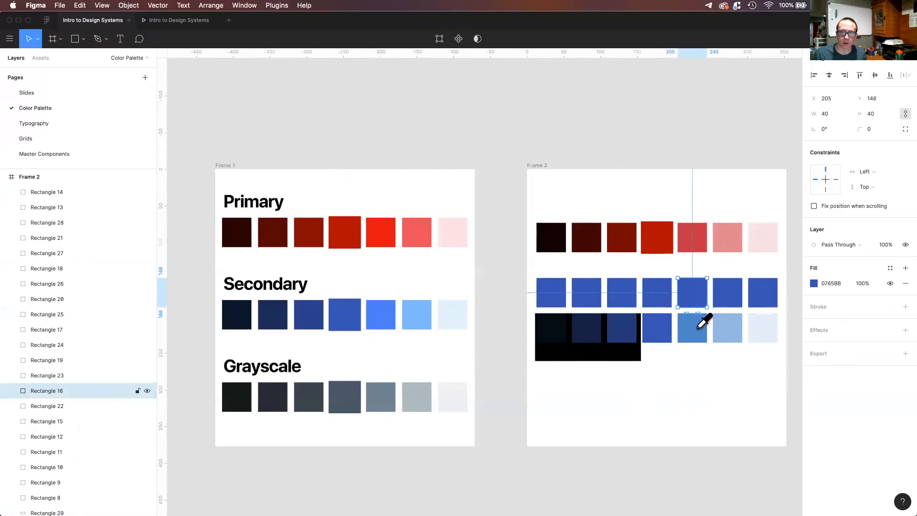
{"action": "left_click", "coordinate": [698, 327]}
{"action": "left_click", "coordinate": [731, 301]}
{"action": "key", "text": "i"}
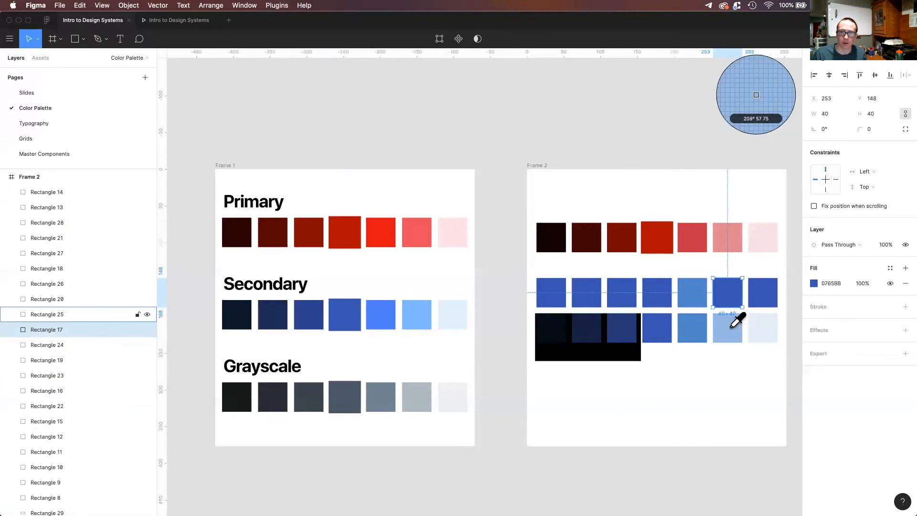
{"action": "left_click", "coordinate": [731, 327]}
{"action": "left_click", "coordinate": [771, 304]}
{"action": "key", "text": "i"}
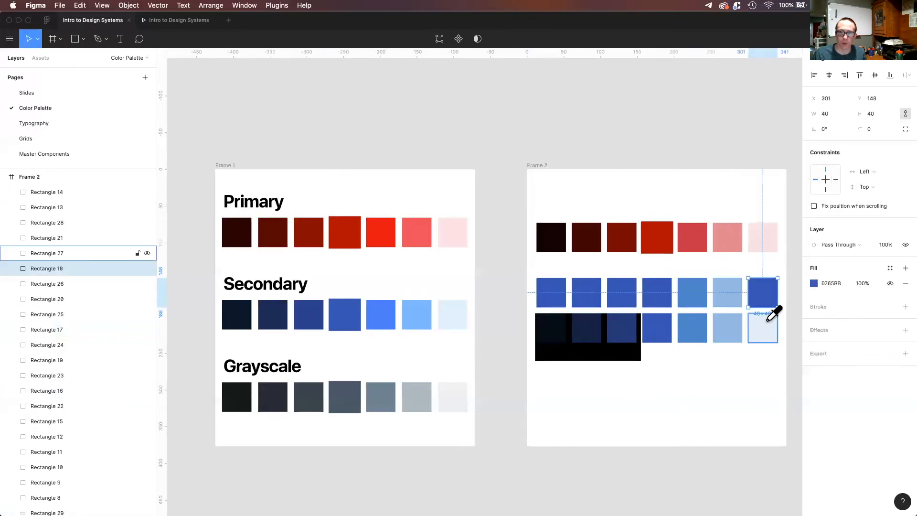
{"action": "left_click", "coordinate": [768, 323]}
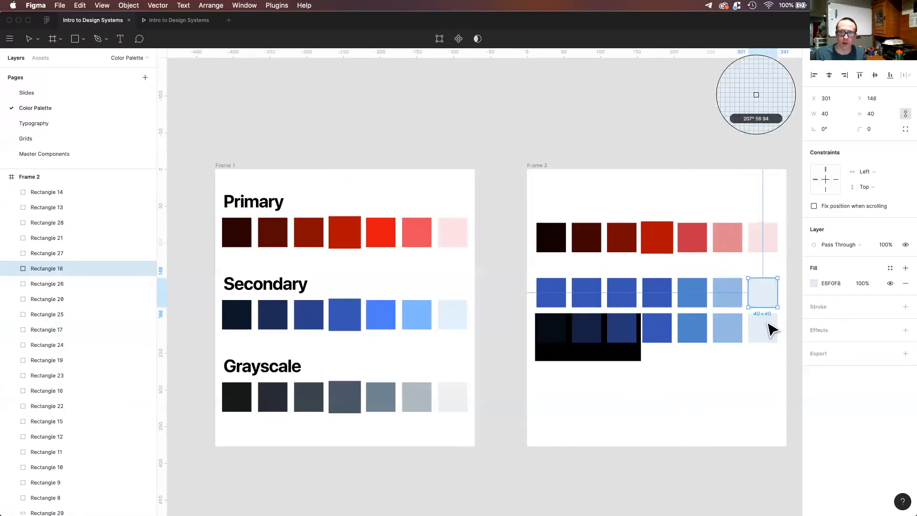
- Fill the upper blue row's third, second and first swatches with solid dark shades sampled from the swatches over the black rectangle
{"action": "left_click", "coordinate": [625, 304]}
{"action": "key", "text": "i"}
{"action": "left_click", "coordinate": [621, 325]}
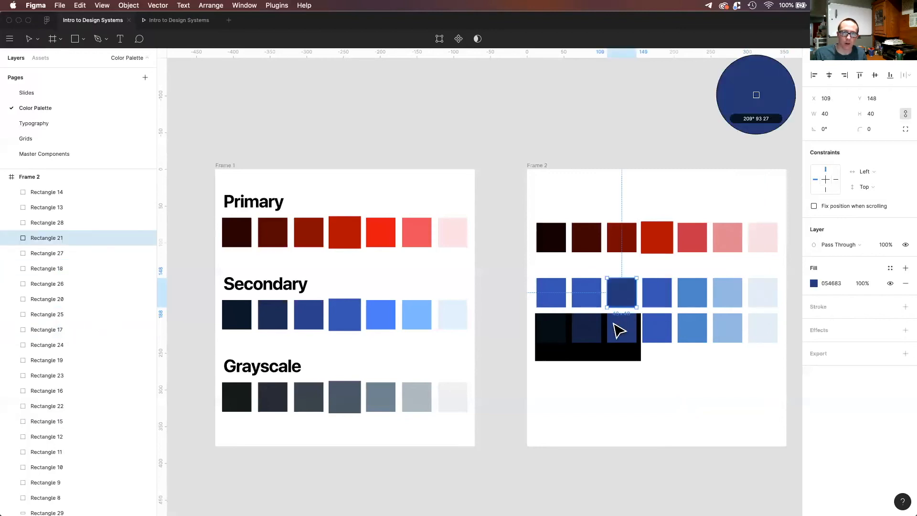
{"action": "left_click", "coordinate": [592, 300]}
{"action": "key", "text": "i"}
{"action": "left_click", "coordinate": [563, 324]}
{"action": "left_click", "coordinate": [557, 302]}
{"action": "key", "text": "i"}
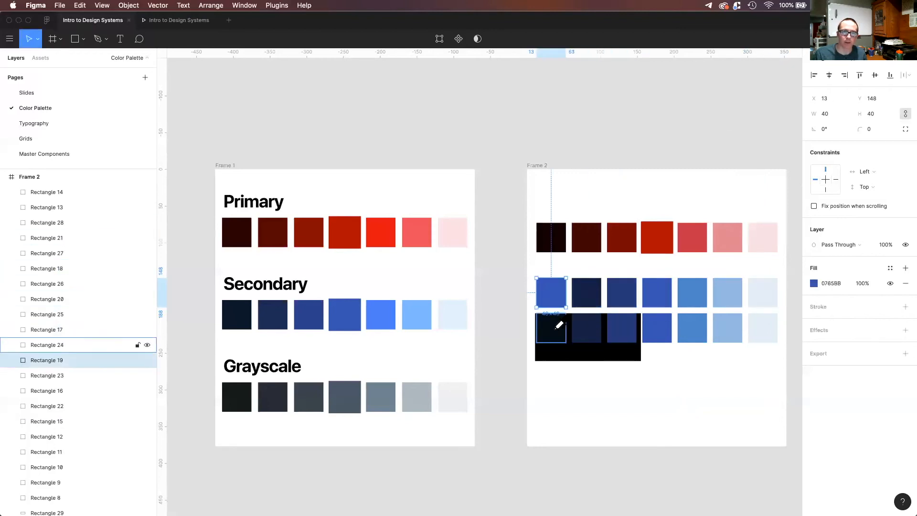
{"action": "left_click", "coordinate": [557, 329]}
- Delete the lower row of semi-transparent blue swatches together with the black rectangle behind it
{"action": "left_click", "coordinate": [794, 363]}
{"action": "left_click_drag", "start_coordinate": [769, 355], "coordinate": [566, 337]}
{"action": "key", "text": "Delete"}
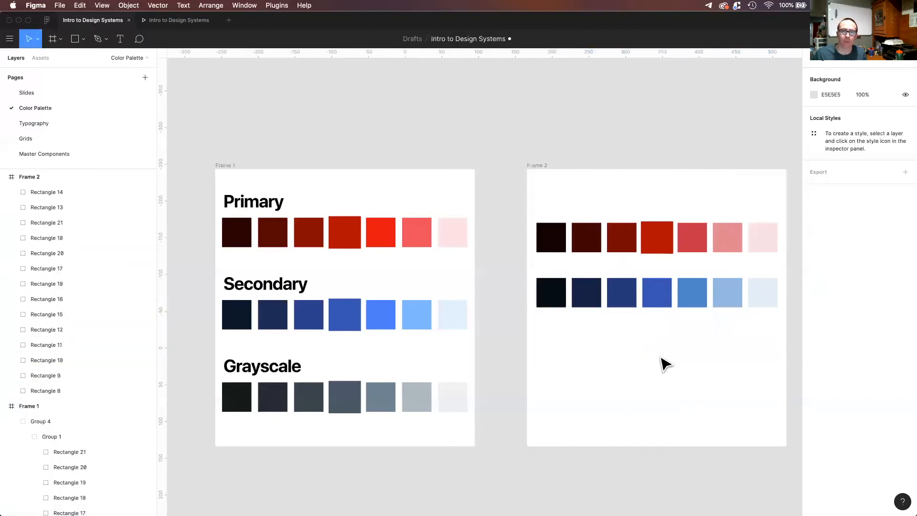
- Copy the Secondary swatch group from Frame 1 to just below Frame 2's blue row for comparison, and delete the copy
{"action": "double_click", "coordinate": [345, 327]}
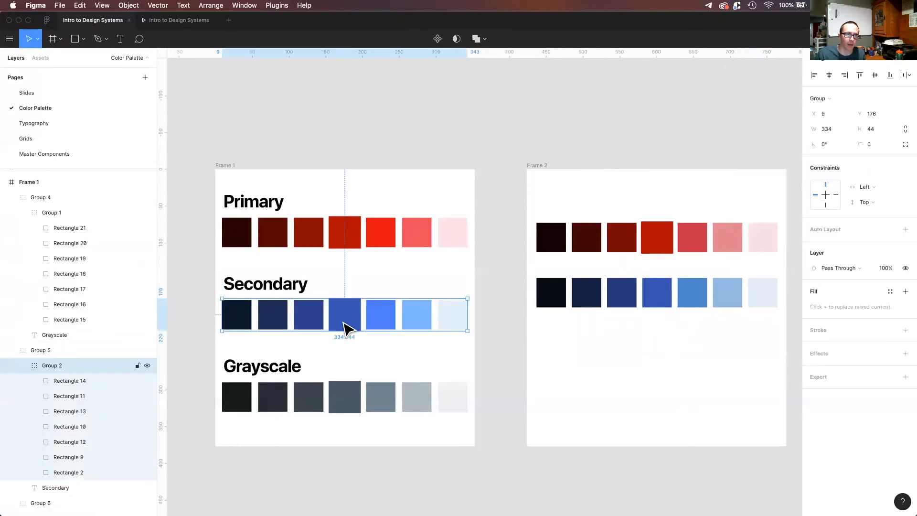
{"action": "left_click_drag", "start_coordinate": [345, 327], "coordinate": [657, 330]}
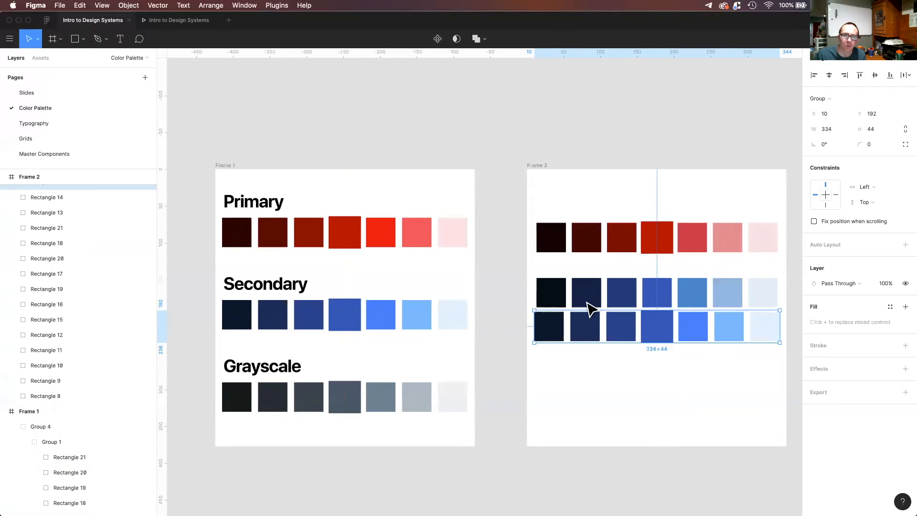
{"action": "left_click", "coordinate": [597, 407]}
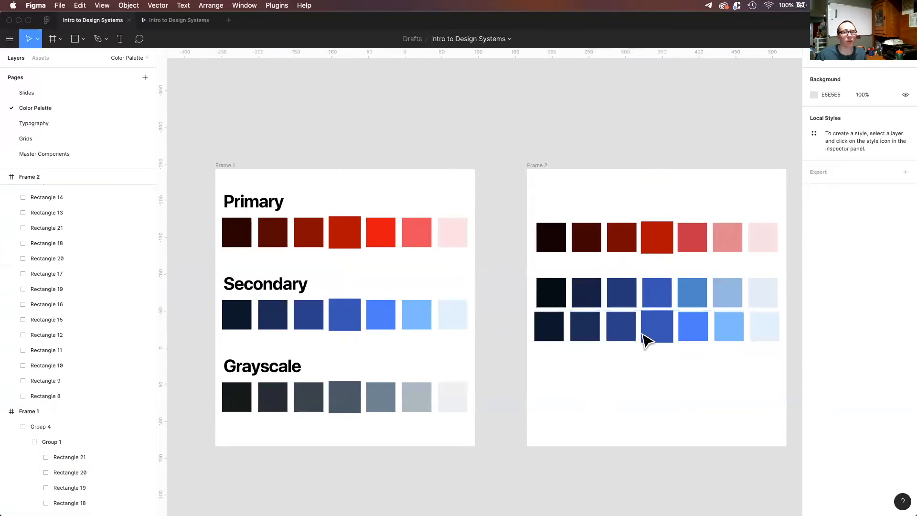
{"action": "left_click", "coordinate": [646, 340]}
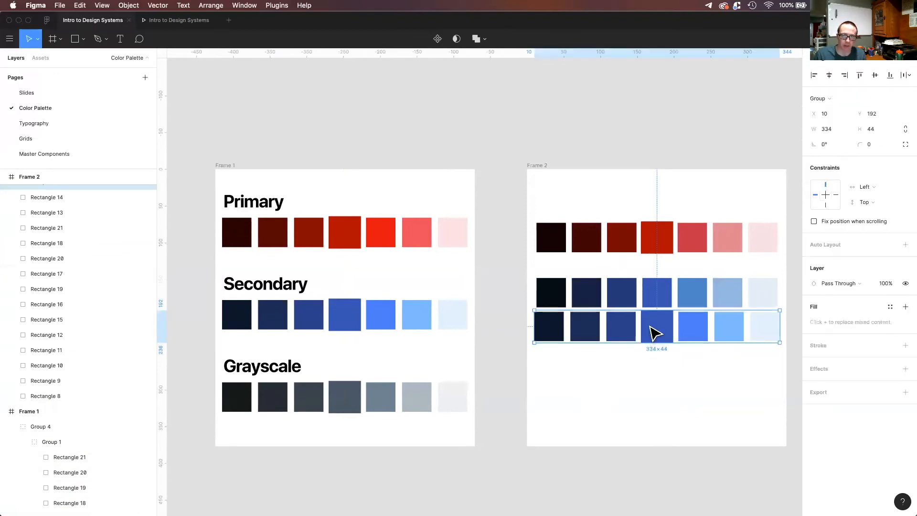
{"action": "key", "text": "Delete"}
- Enlarge the middle base blue swatch in Frame 2 to 44 × 44 and recentre it in its row
{"action": "left_click", "coordinate": [663, 295]}
{"action": "left_click", "coordinate": [822, 115]}
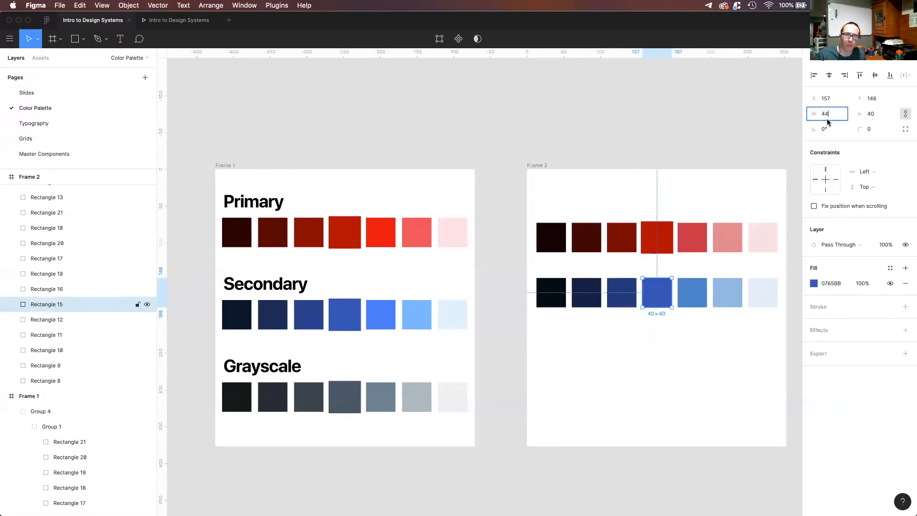
{"action": "key", "text": "Return"}
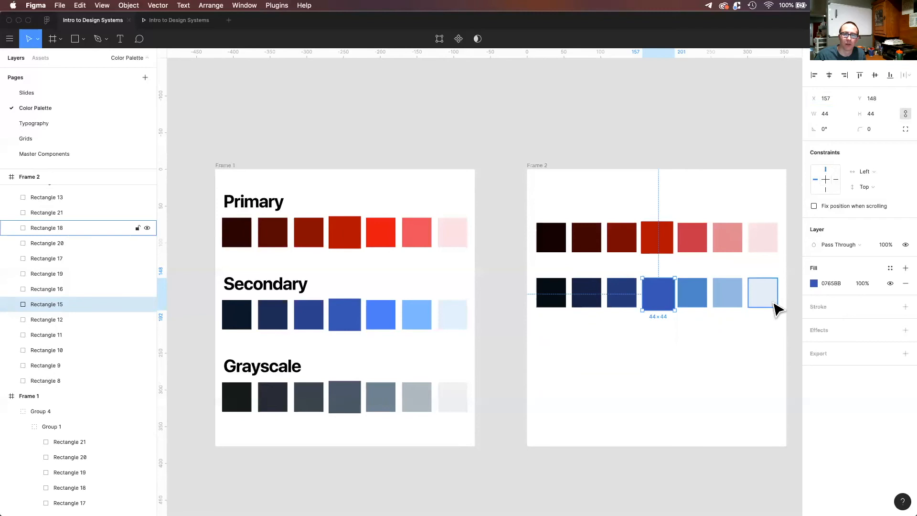
{"action": "left_click", "coordinate": [531, 388]}
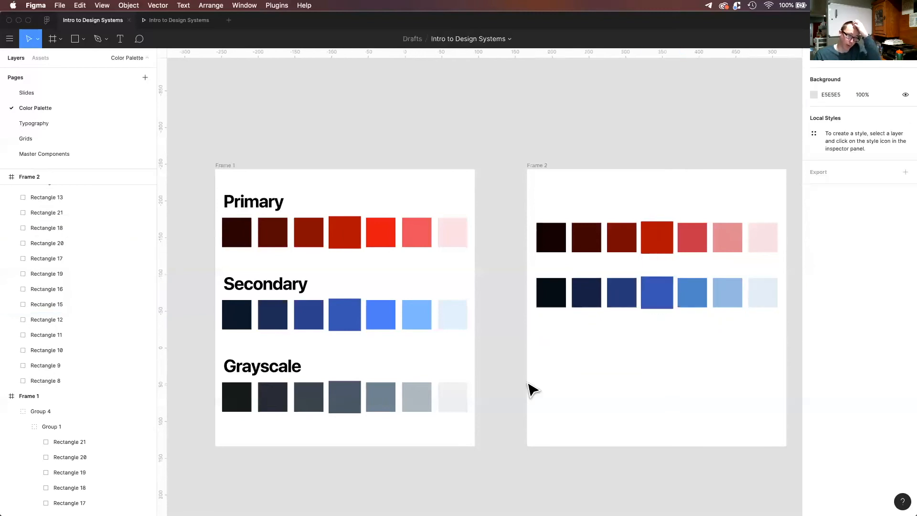
{"action": "left_click", "coordinate": [656, 305]}
{"action": "left_click_drag", "start_coordinate": [666, 306], "coordinate": [664, 355]}
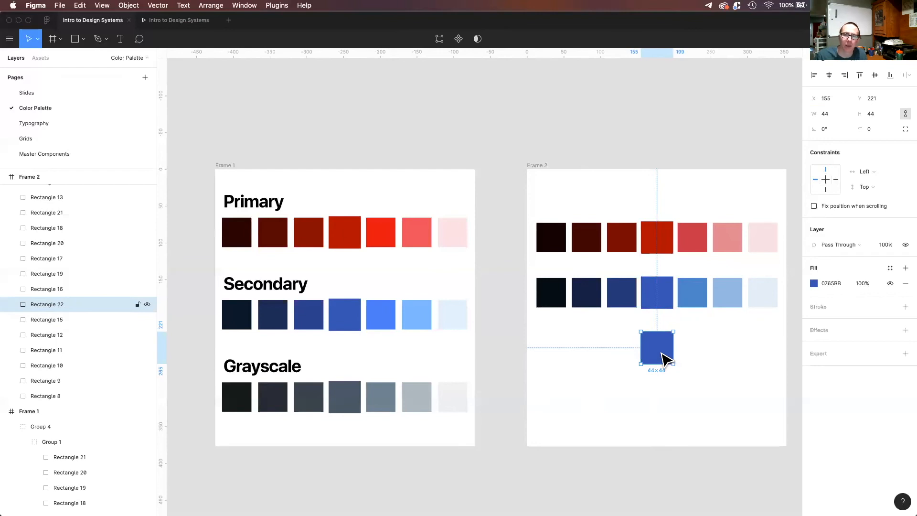
{"action": "left_click", "coordinate": [832, 113]}
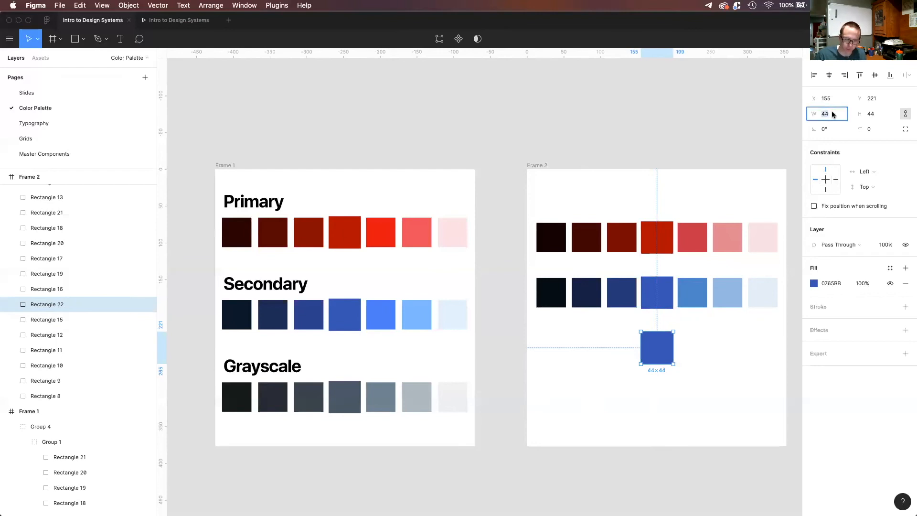
{"action": "key", "text": "Return"}
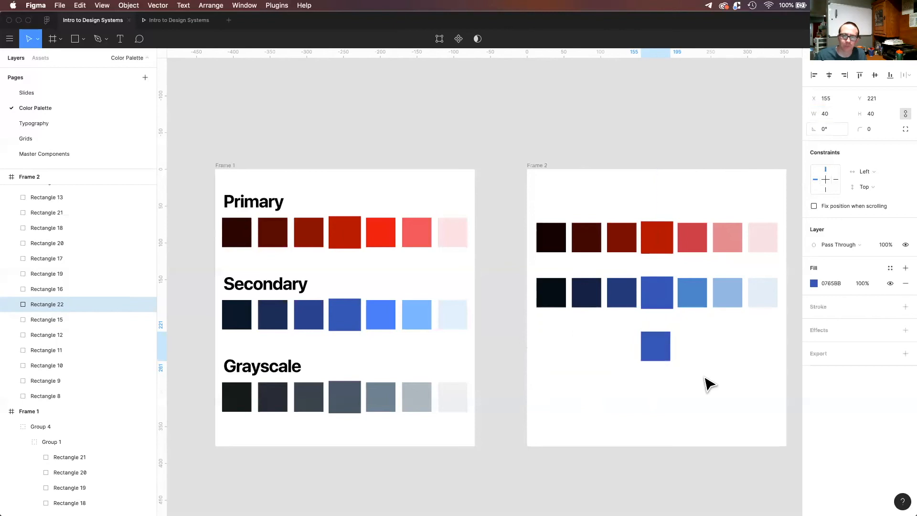
{"action": "left_click_drag", "start_coordinate": [680, 353], "coordinate": [697, 354]}
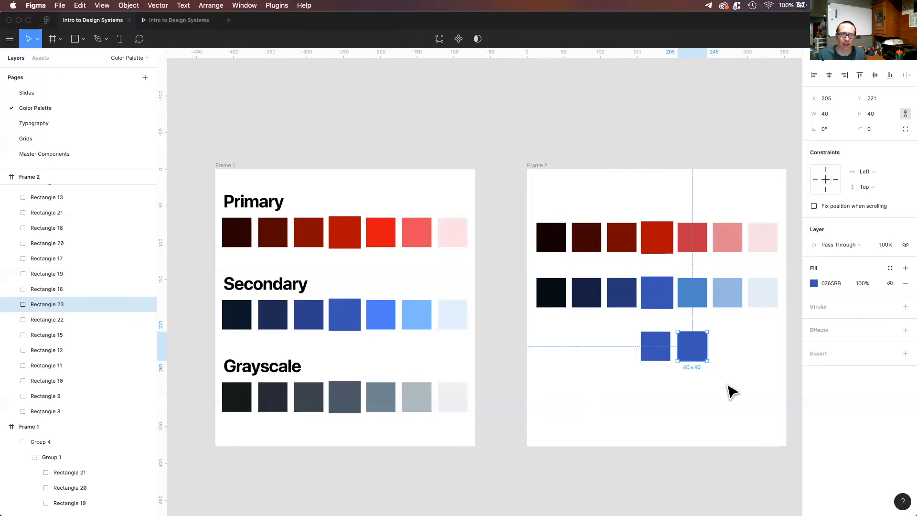
{"action": "left_click_drag", "start_coordinate": [726, 394], "coordinate": [619, 339]}
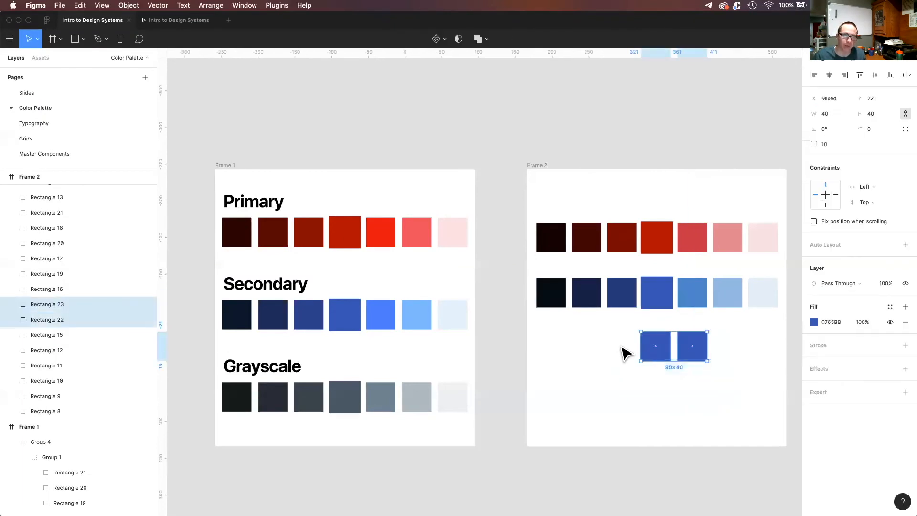
{"action": "key", "text": "BackSpace"}
- Duplicate the whole row of seven blue swatches in Frame 2 and place the copy directly below it
{"action": "left_click_drag", "start_coordinate": [776, 324], "coordinate": [555, 293]}
{"action": "left_click_drag", "start_coordinate": [661, 299], "coordinate": [669, 365]}
{"action": "left_click", "coordinate": [677, 391]}
- Set the saturation of the duplicated row's large middle swatch to 15 in HSL to turn it slate grey
{"action": "double_click", "coordinate": [669, 363]}
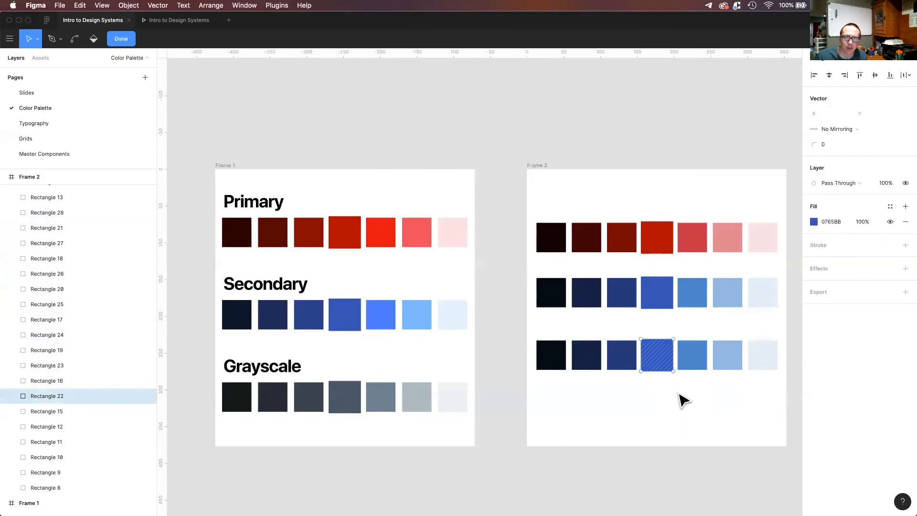
{"action": "left_click", "coordinate": [814, 221]}
{"action": "left_click", "coordinate": [748, 388]}
{"action": "key", "text": "Return"}
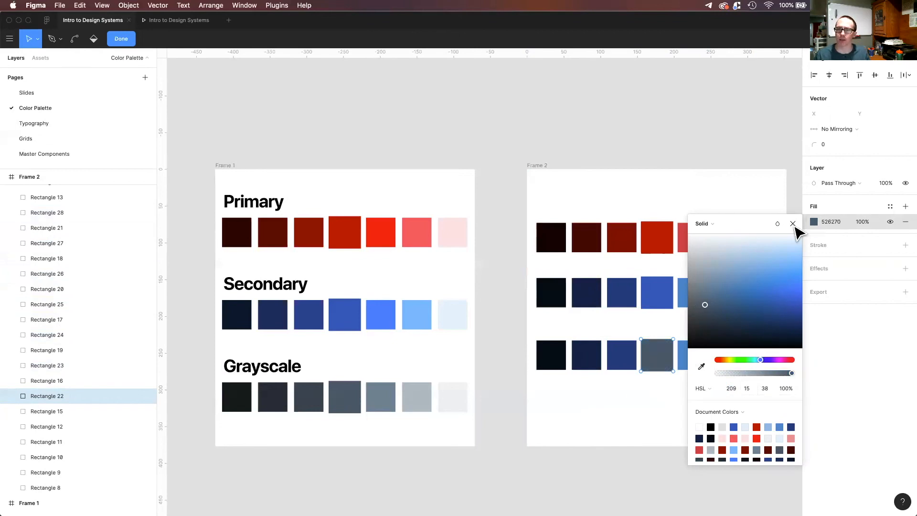
{"action": "left_click", "coordinate": [792, 223]}
- Set the fifth swatch of the new row, just after the large middle one, to a saturation of 15
{"action": "left_click", "coordinate": [691, 363]}
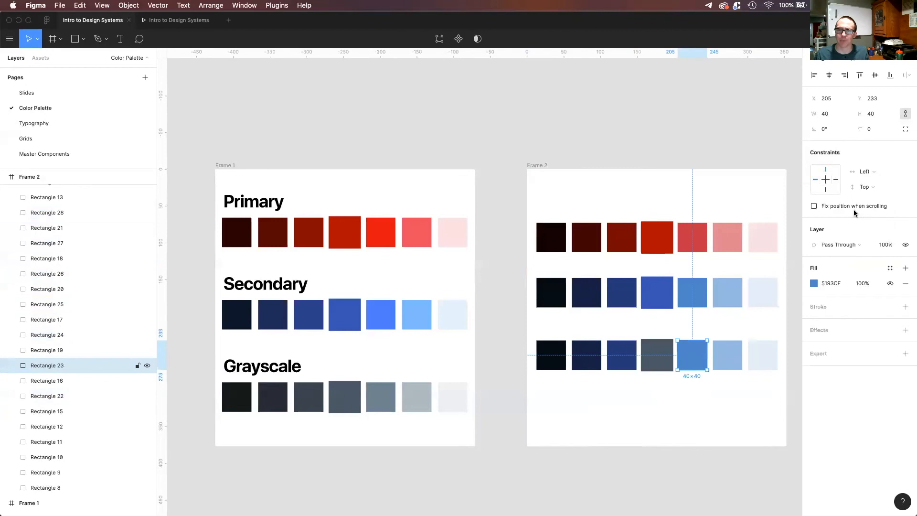
{"action": "left_click", "coordinate": [814, 284]}
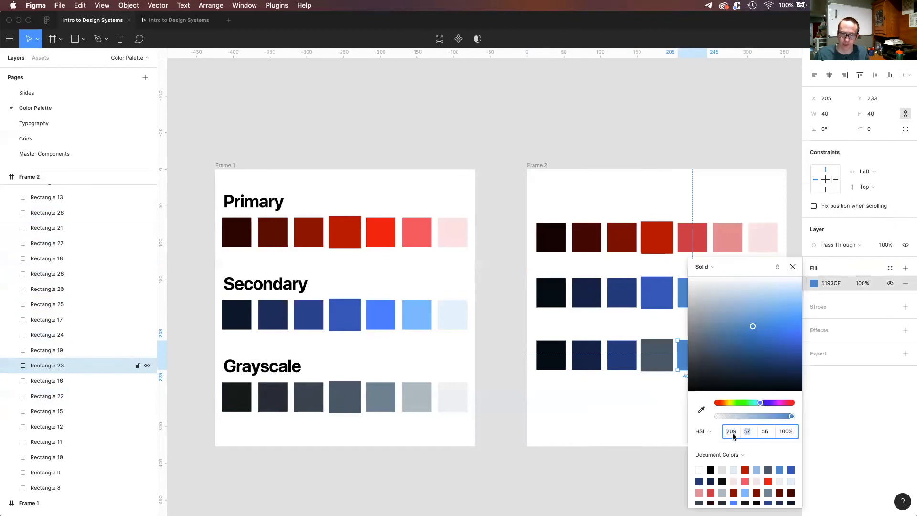
{"action": "key", "text": "Return"}
{"action": "left_click", "coordinate": [668, 432]}
- Set the saturation of the new row's sixth swatch to 15, making it a light grey
{"action": "left_click", "coordinate": [735, 352]}
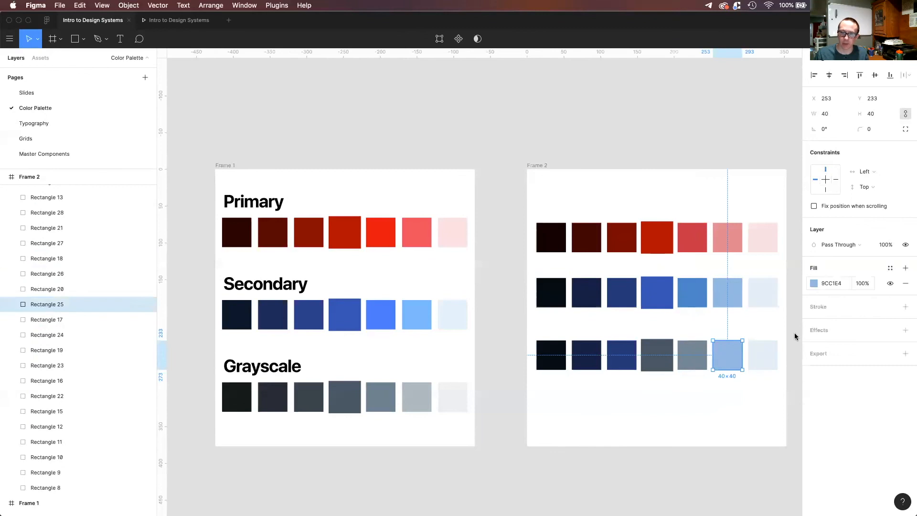
{"action": "left_click", "coordinate": [814, 283]}
{"action": "left_click", "coordinate": [750, 432]}
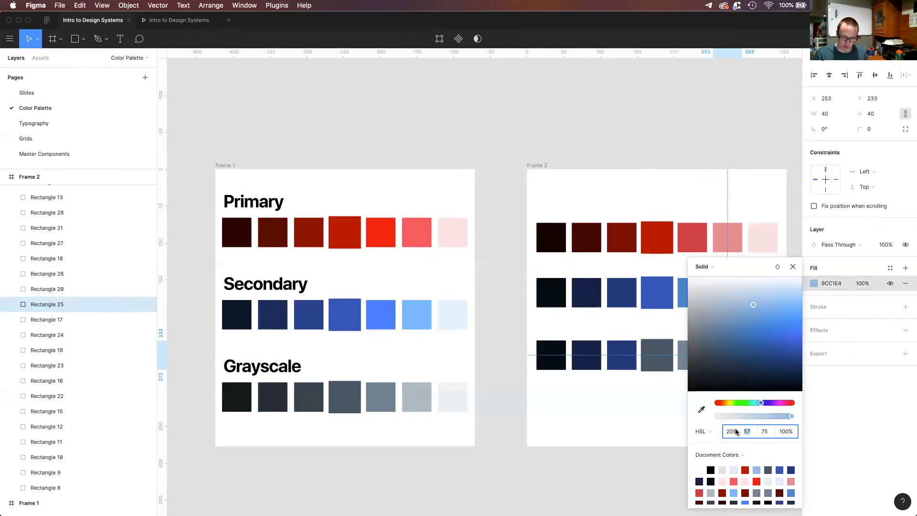
{"action": "key", "text": "Return"}
{"action": "left_click", "coordinate": [658, 431]}
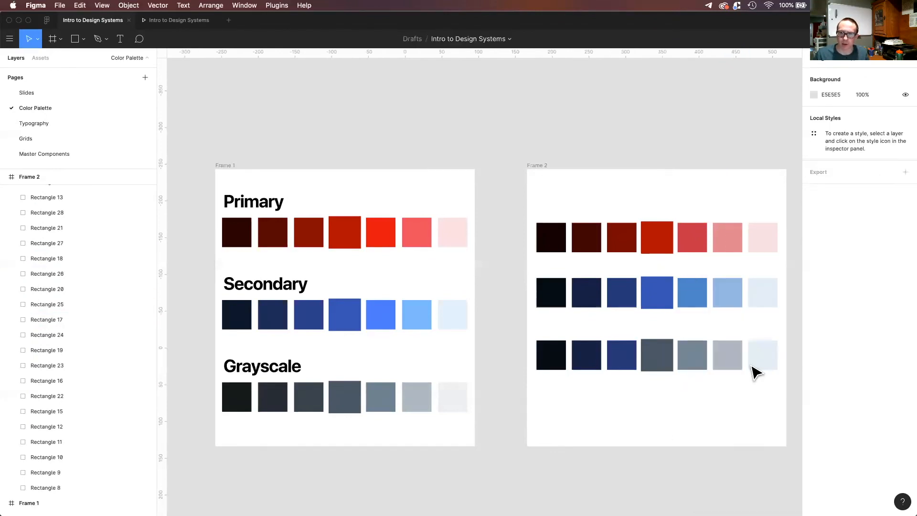
- Reduce the saturation of the new row's lightest, last swatch to 15 for a very pale grey
{"action": "left_click", "coordinate": [773, 351]}
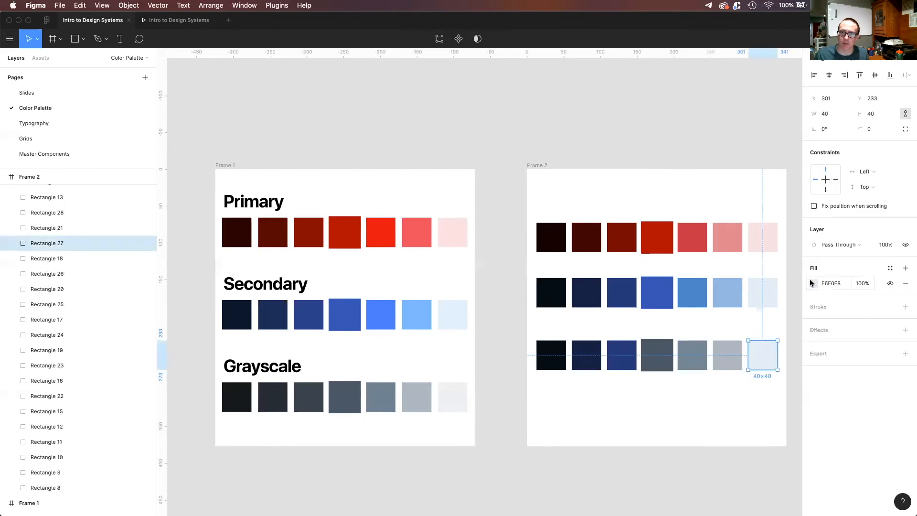
{"action": "left_click", "coordinate": [811, 283]}
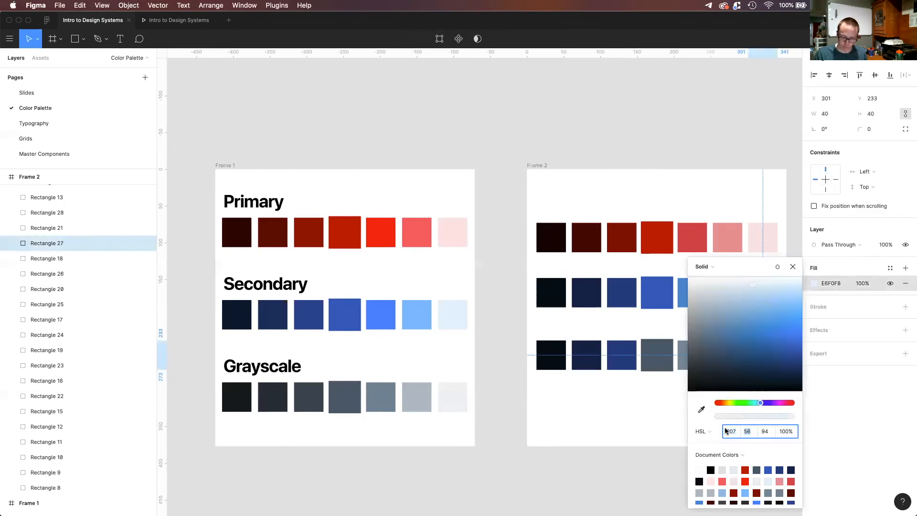
{"action": "key", "text": "Return"}
{"action": "left_click", "coordinate": [632, 404]}
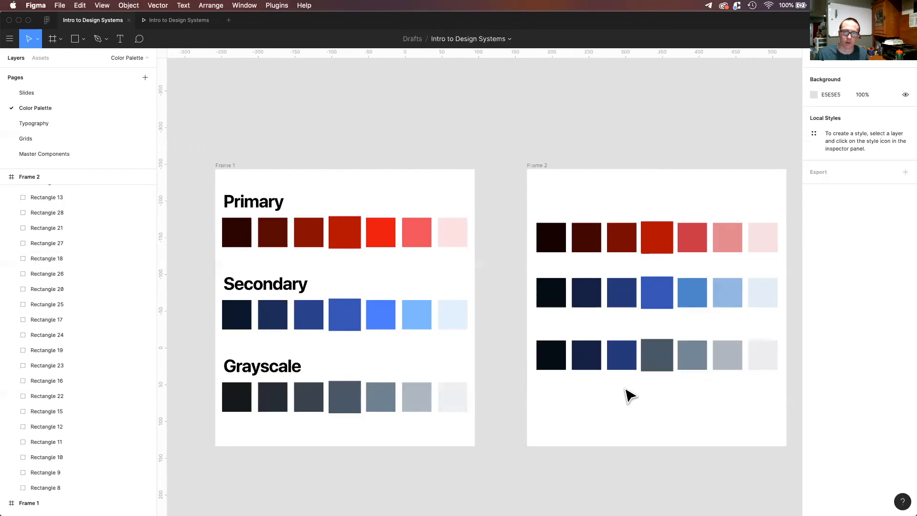
- Set the saturation of the third swatch in the new row to 15 for a dark grey
{"action": "left_click", "coordinate": [621, 354]}
{"action": "left_click", "coordinate": [813, 283]}
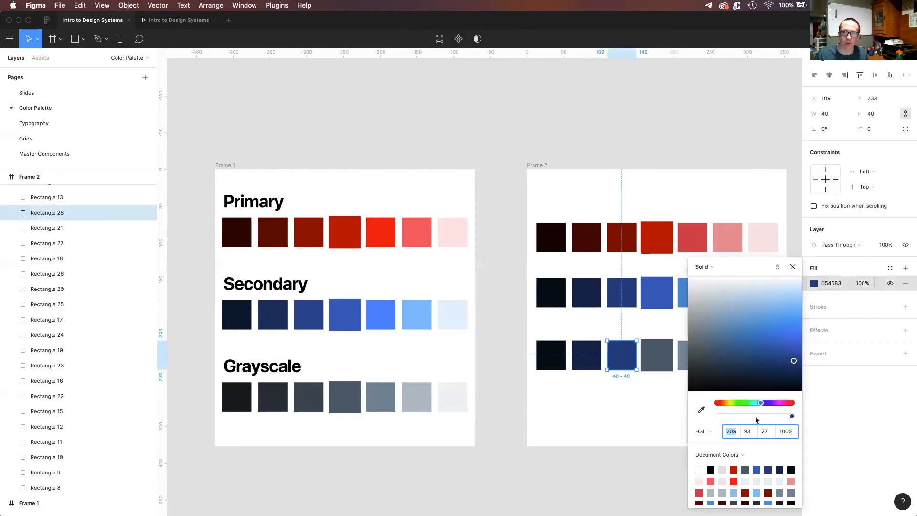
{"action": "key", "text": "Tab"}
{"action": "type", "text": "15"}
{"action": "key", "text": "Return"}
- Change the second swatch of the new row from navy to charcoal by setting its saturation to 15
{"action": "left_click", "coordinate": [586, 358]}
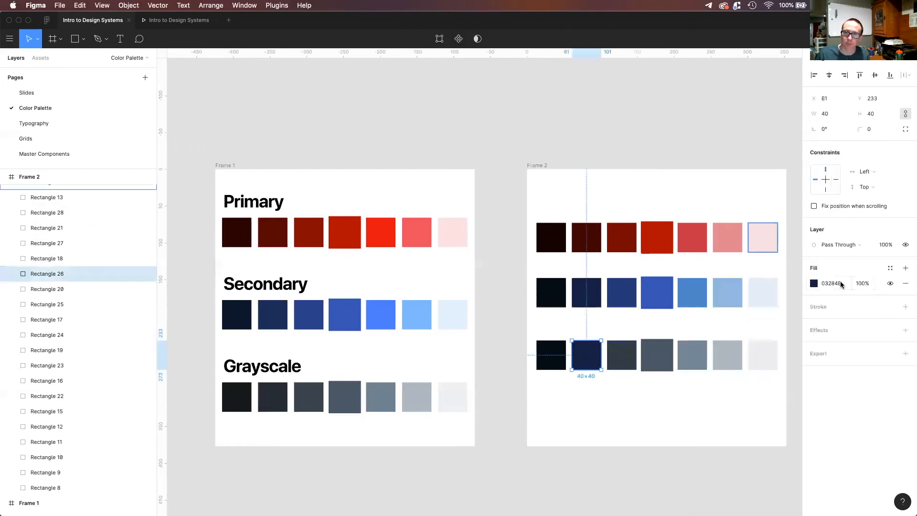
{"action": "left_click", "coordinate": [813, 283]}
{"action": "key", "text": "Tab"}
{"action": "type", "text": "15"}
{"action": "key", "text": "Return"}
- Set the saturation of the new row's first, darkest swatch to 15 and close the colour settings
{"action": "left_click", "coordinate": [551, 354]}
{"action": "left_click", "coordinate": [815, 281]}
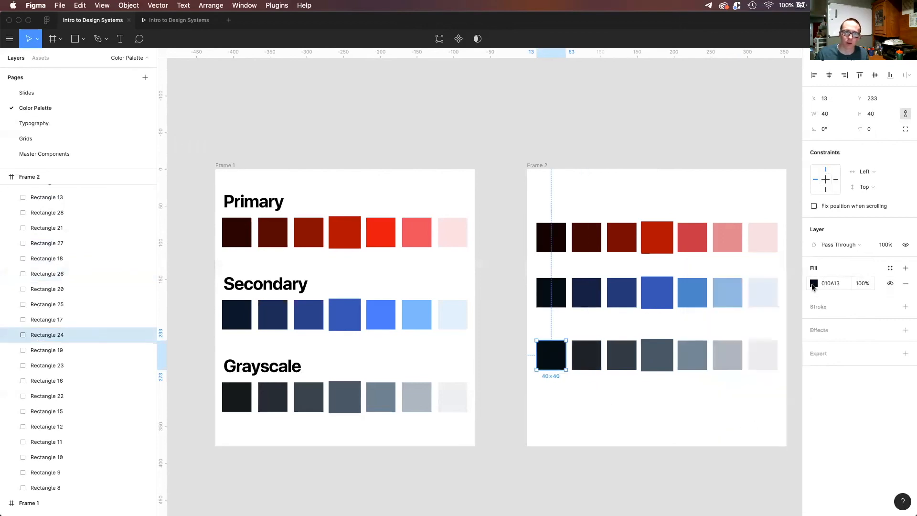
{"action": "left_click", "coordinate": [813, 283]}
{"action": "key", "text": "Tab"}
{"action": "type", "text": "15"}
{"action": "key", "text": "Return"}
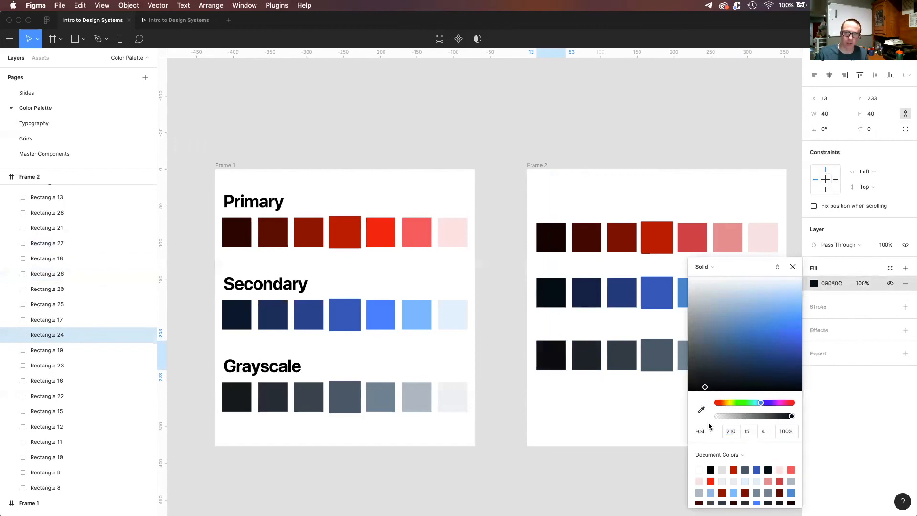
{"action": "left_click", "coordinate": [647, 419]}
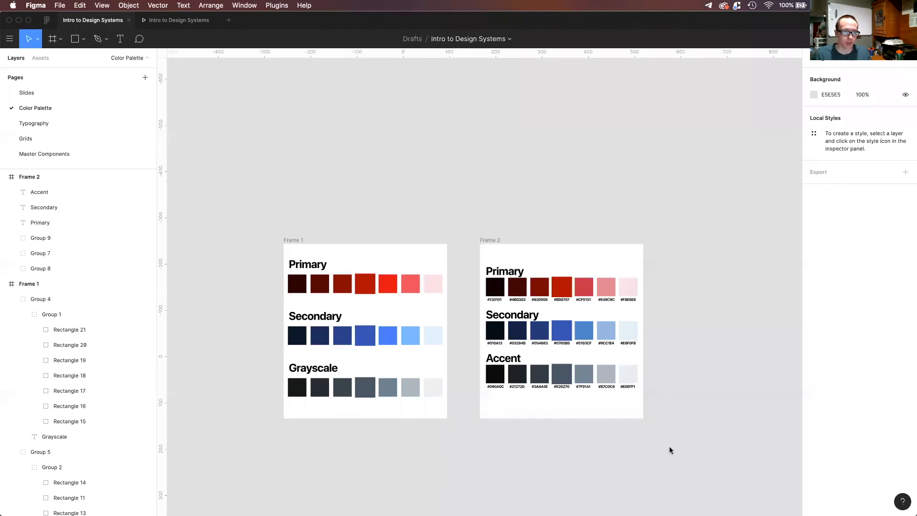
- Examine Frame 2's labelled palette rows and the hex codes beneath their swatches, compared with Frame 1
{"action": "scroll", "coordinate": [544, 367], "scroll_direction": "right", "scroll_amount": 1}
{"action": "scroll", "coordinate": [482, 317], "scroll_direction": "right", "scroll_amount": 3}
{"action": "scroll", "coordinate": [482, 318], "scroll_direction": "down", "scroll_amount": 1}
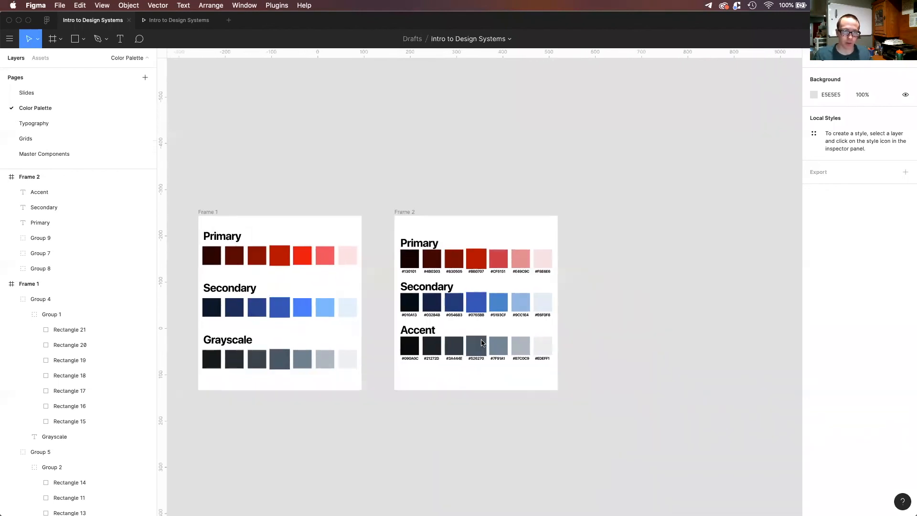
{"action": "scroll", "coordinate": [480, 340], "scroll_direction": "up", "scroll_amount": 2}
{"action": "scroll", "coordinate": [479, 340], "scroll_direction": "up", "scroll_amount": 3}
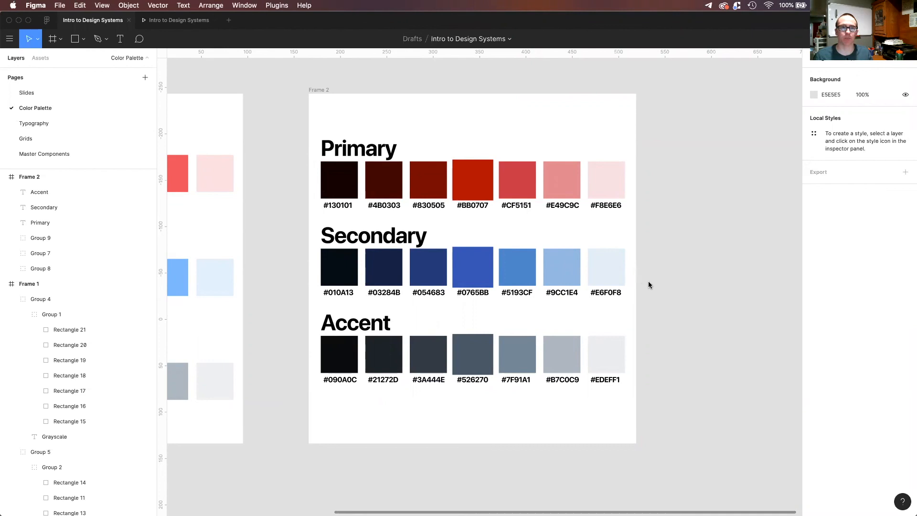
{"action": "scroll", "coordinate": [648, 285], "scroll_direction": "down", "scroll_amount": 5}
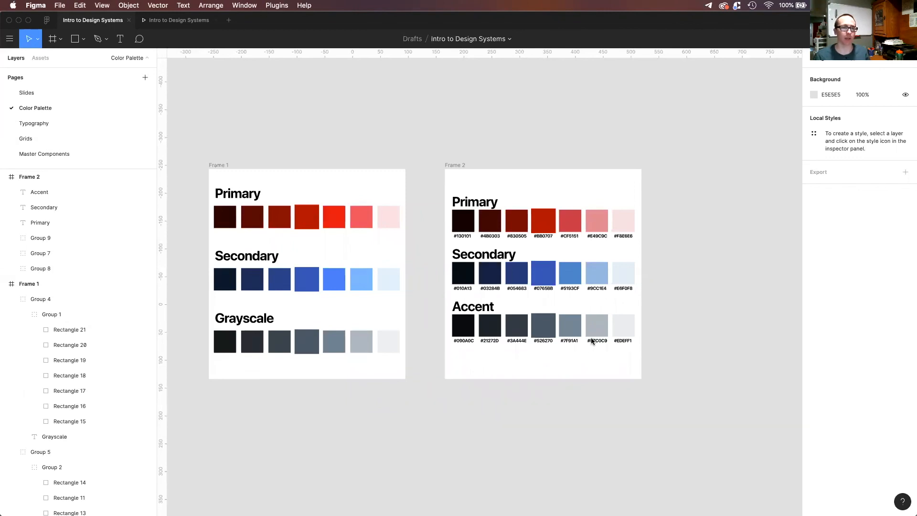
- Change the heading text of Frame 2's grey row from Accent to Grayscale
{"action": "double_click", "coordinate": [482, 306]}
{"action": "key", "text": "super+a"}
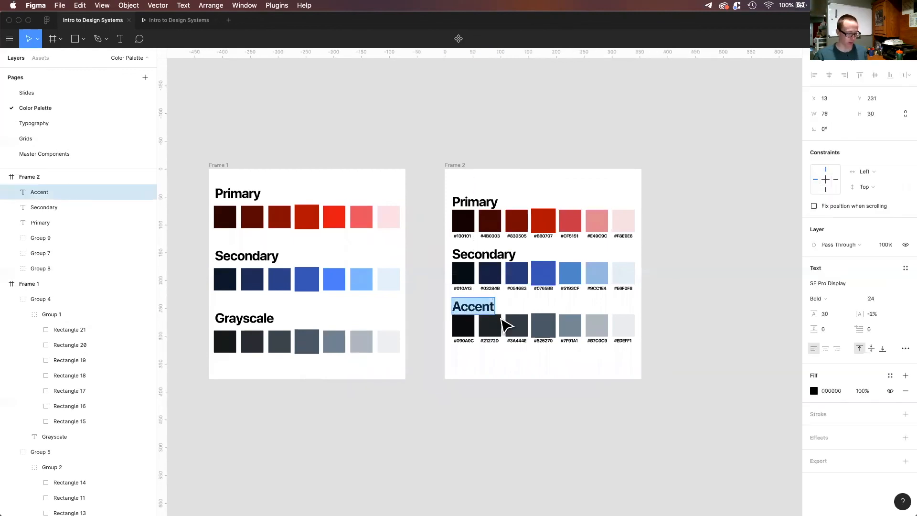
{"action": "type", "text": "Greys"}
{"action": "key", "text": "BackSpace"}
{"action": "key", "text": "BackSpace"}
{"action": "key", "text": "BackSpace"}
{"action": "type", "text": "ayscale"}
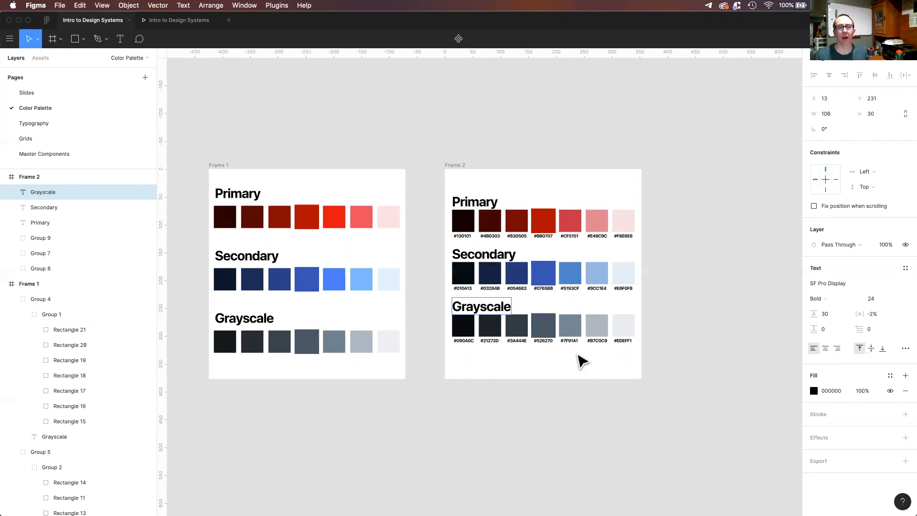
{"action": "left_click", "coordinate": [636, 393]}
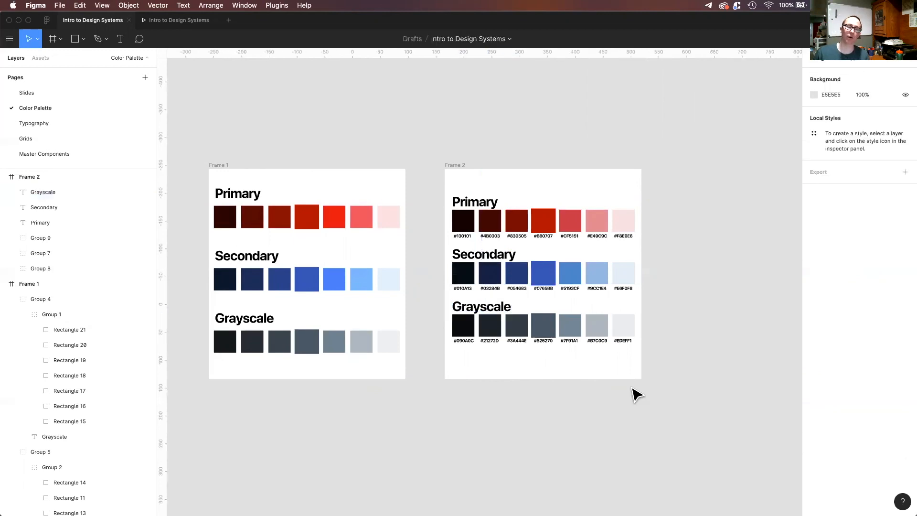